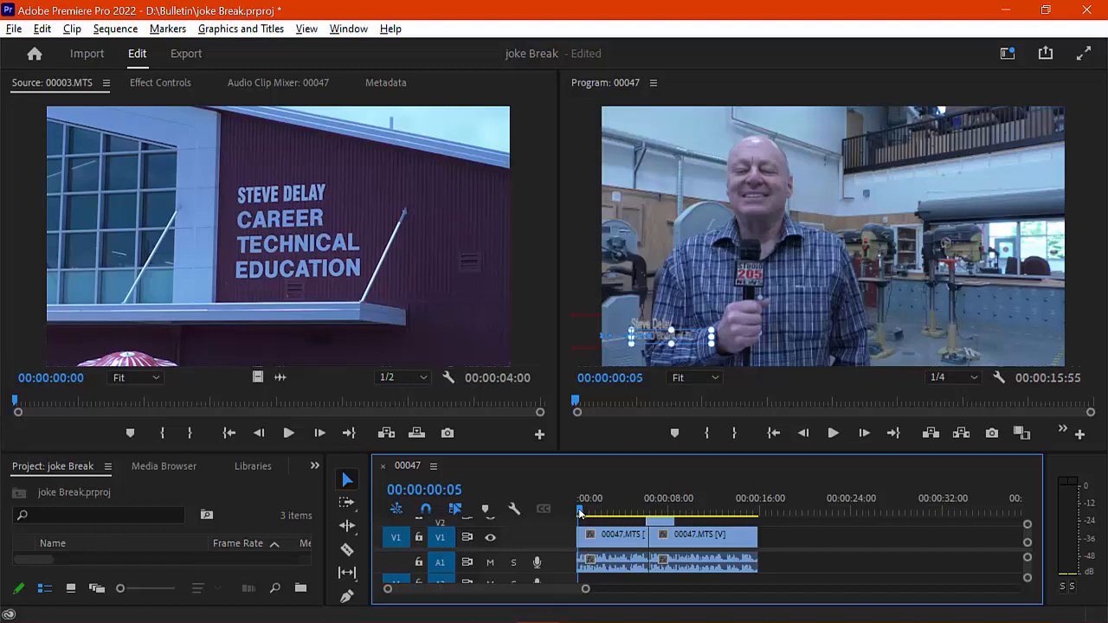
# Step: Slide the Stev title clip on V3 later so it starts at about 00:00:09
pyautogui.moveTo(590, 510); pyautogui.dragTo(616, 507)
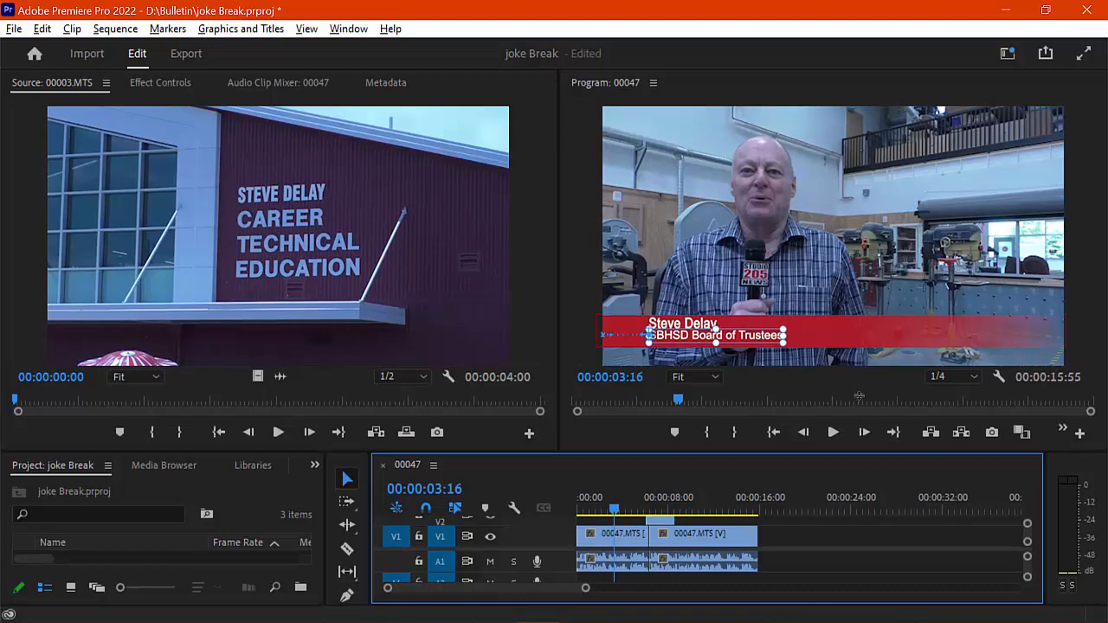
pyautogui.moveTo(854, 452); pyautogui.dragTo(859, 358)
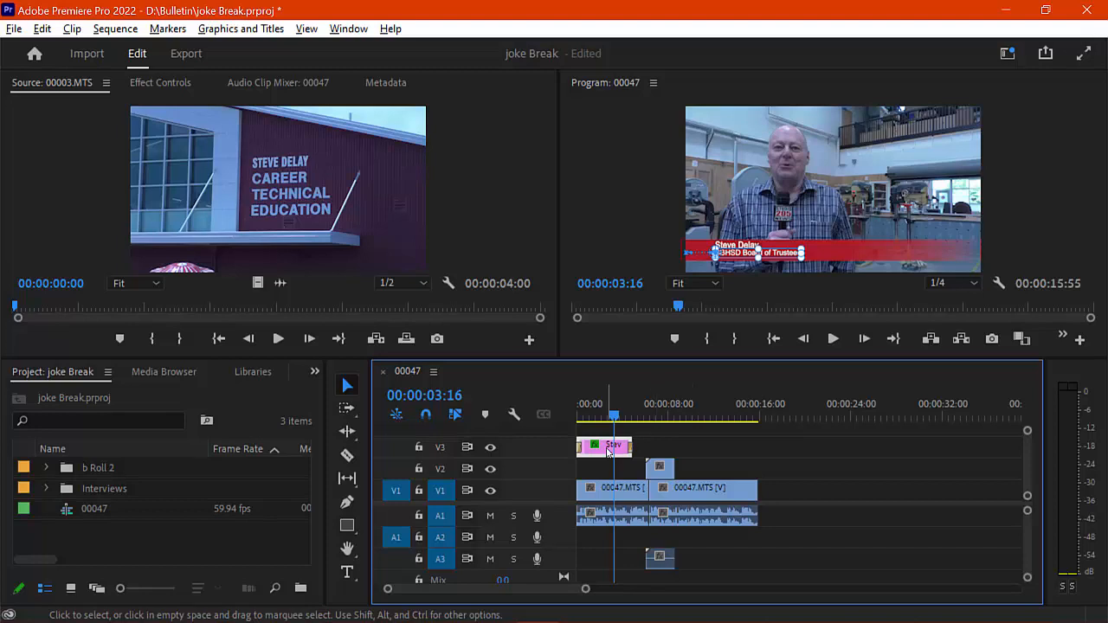
pyautogui.moveTo(609, 450); pyautogui.dragTo(719, 452)
pyautogui.moveTo(614, 416); pyautogui.dragTo(575, 421)
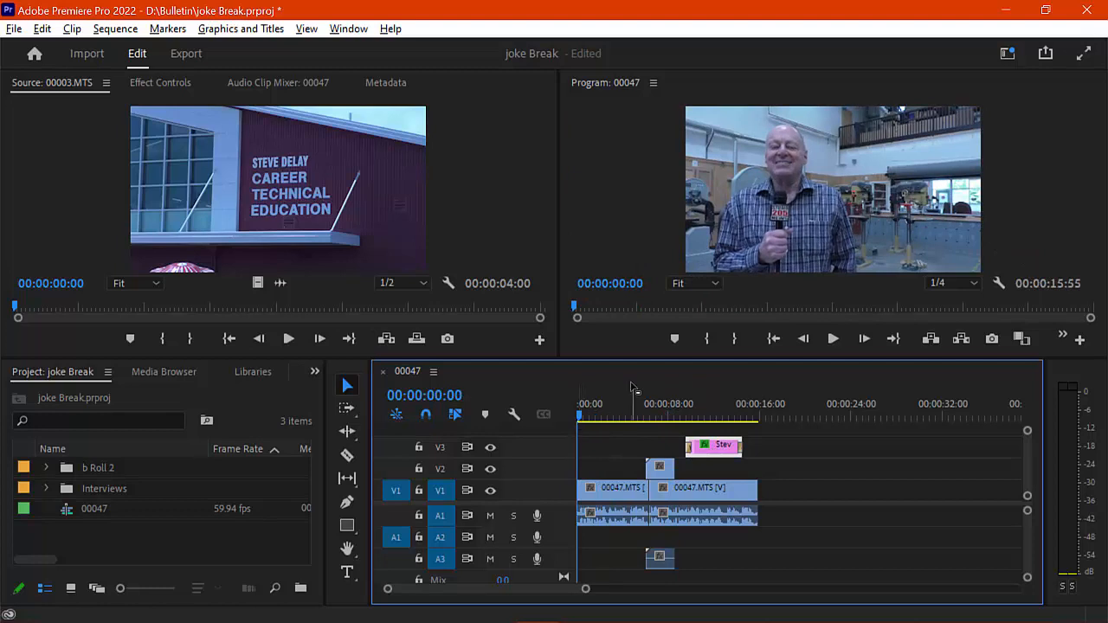
# Step: Show the Essential Graphics panel in its Browse view
pyautogui.click(360, 29)
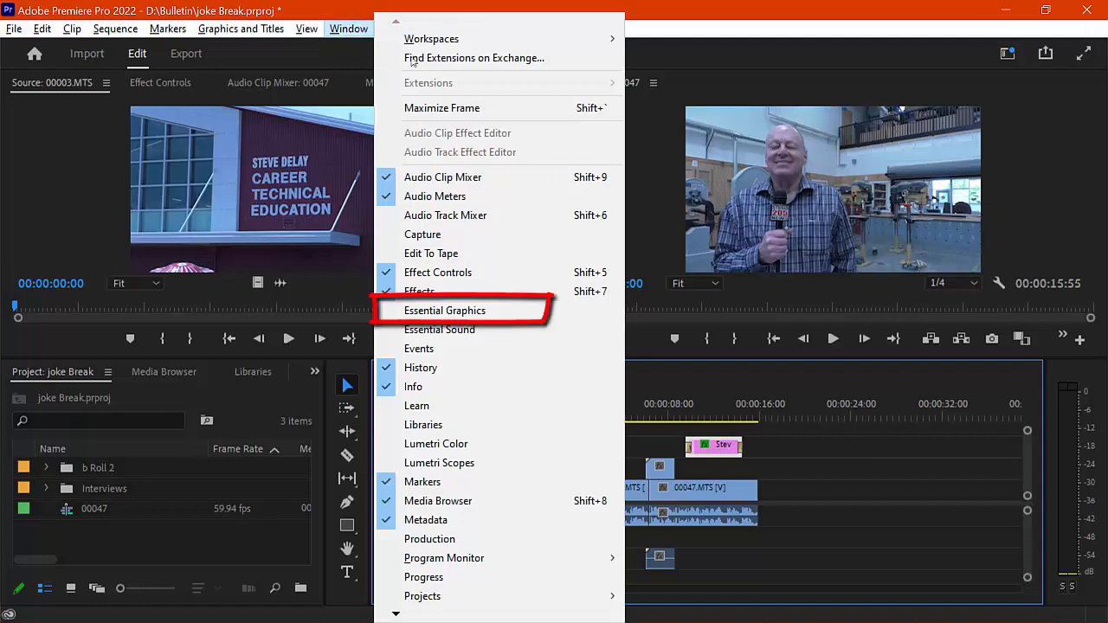
pyautogui.click(463, 310)
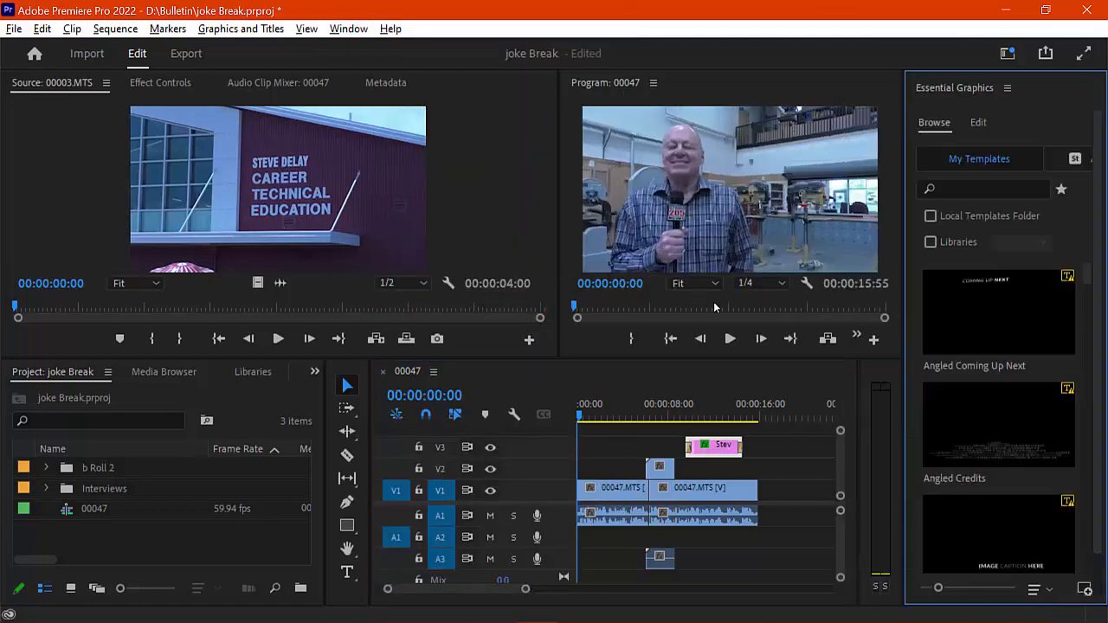
pyautogui.click(977, 124)
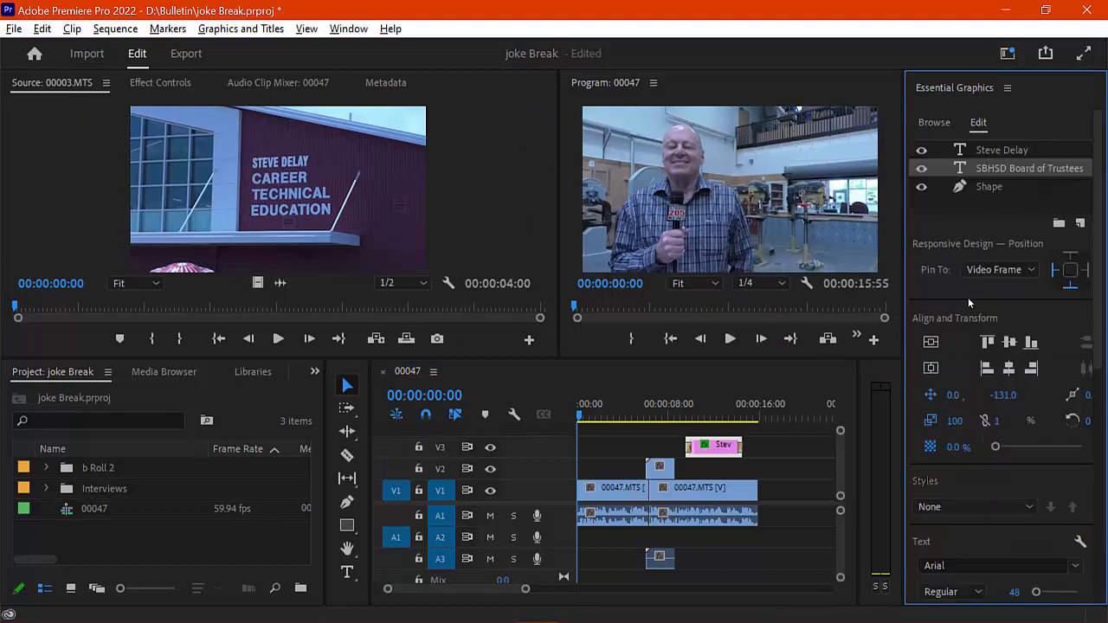
pyautogui.click(940, 126)
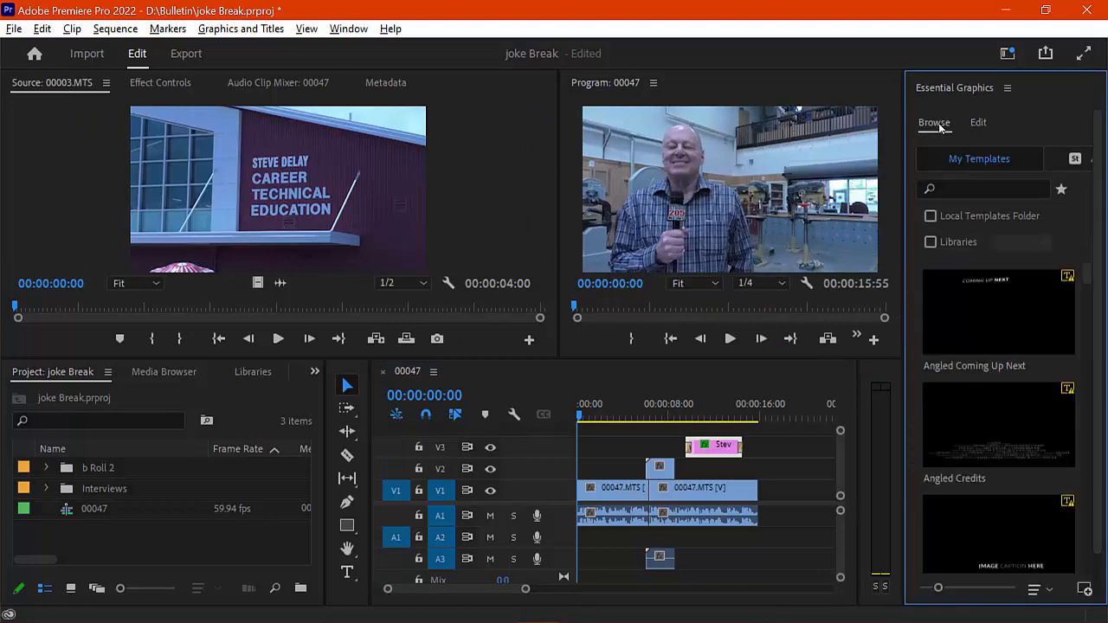
# Step: Search templates for 'thirds' and drag Classic Lower Third Two Lines to the sequence start
pyautogui.click(977, 186)
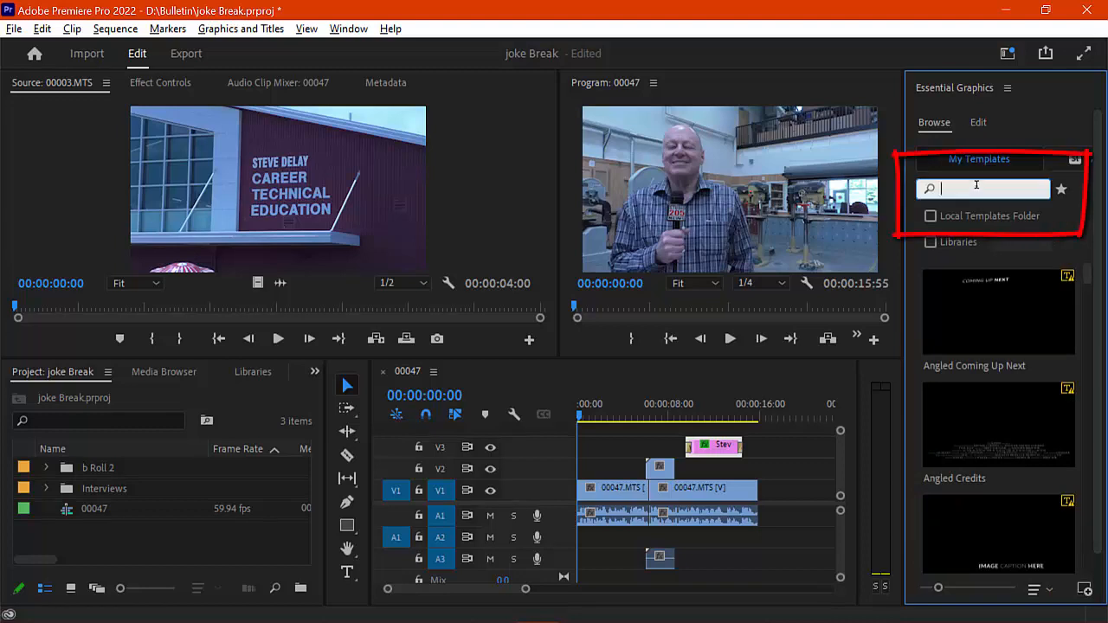
pyautogui.write('thirds')
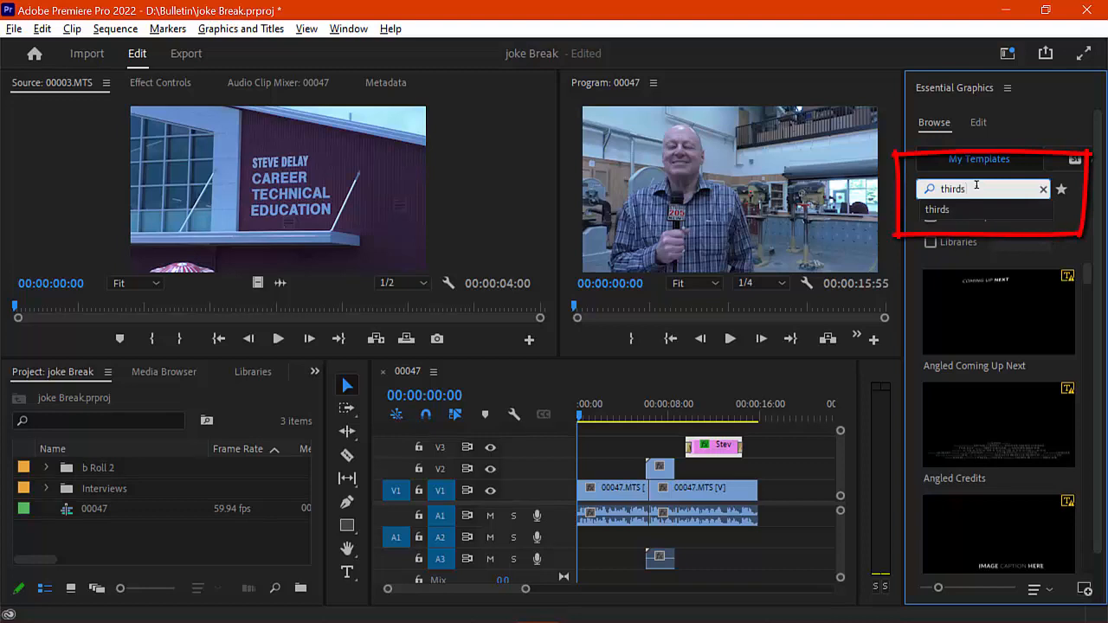
pyautogui.press('Return')
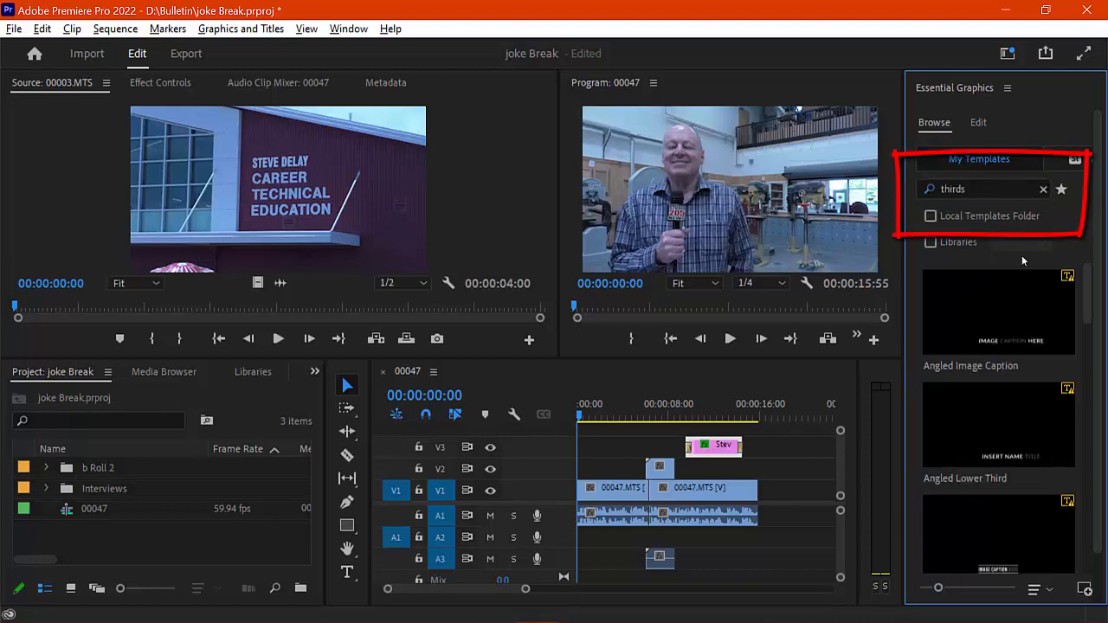
pyautogui.scroll(-3, 1003, 428)
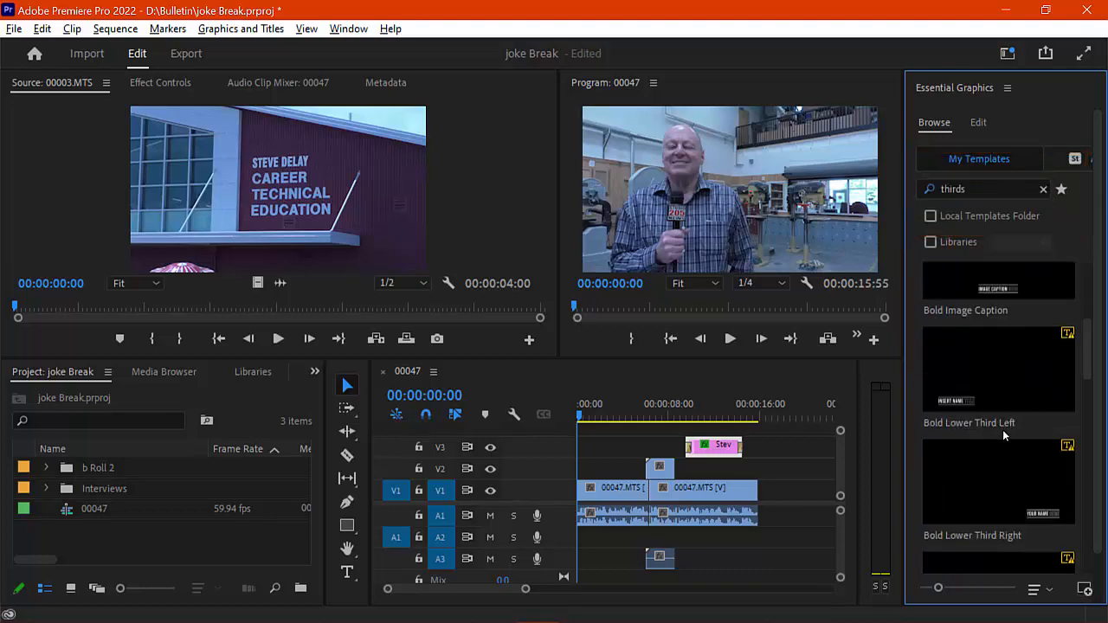
pyautogui.scroll(-5, 1003, 430)
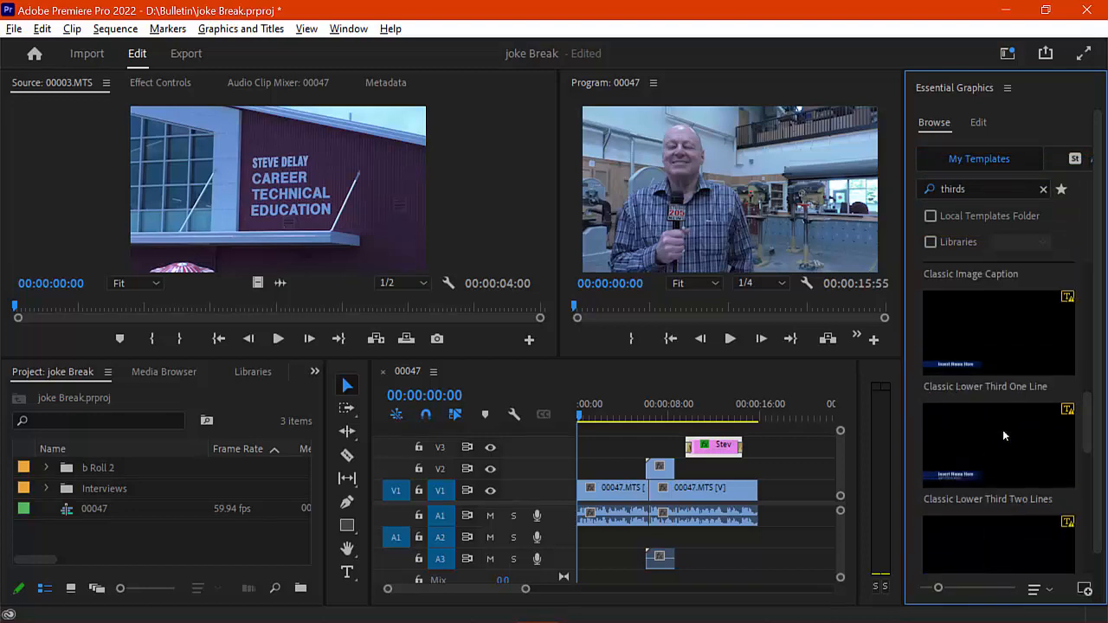
pyautogui.moveTo(1003, 430)
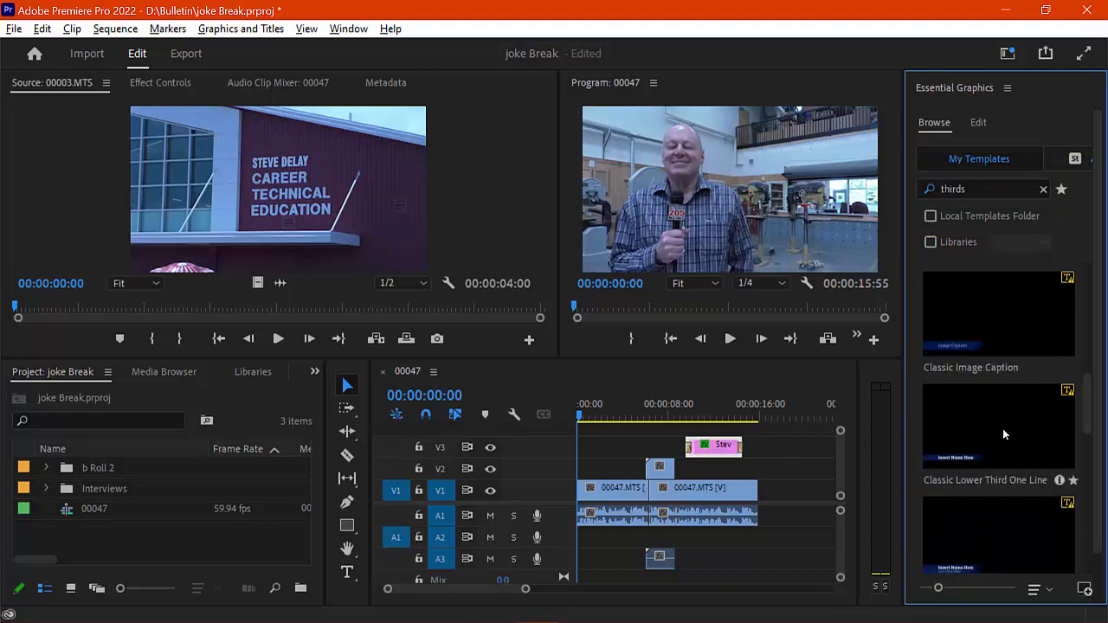
pyautogui.scroll(-2, 1002, 428)
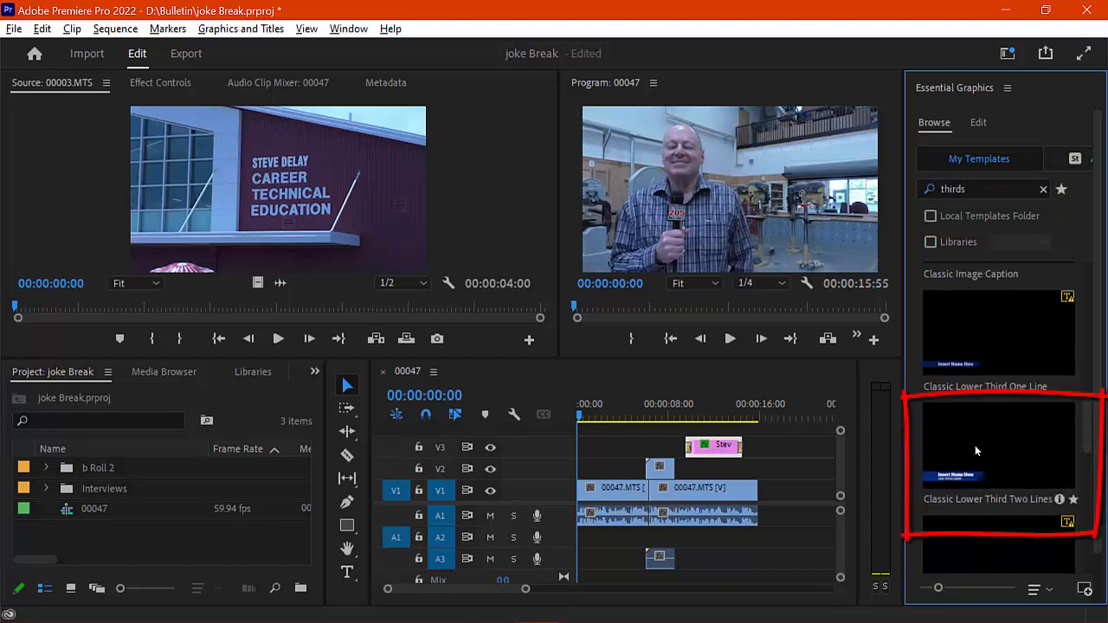
pyautogui.moveTo(974, 444); pyautogui.dragTo(582, 453)
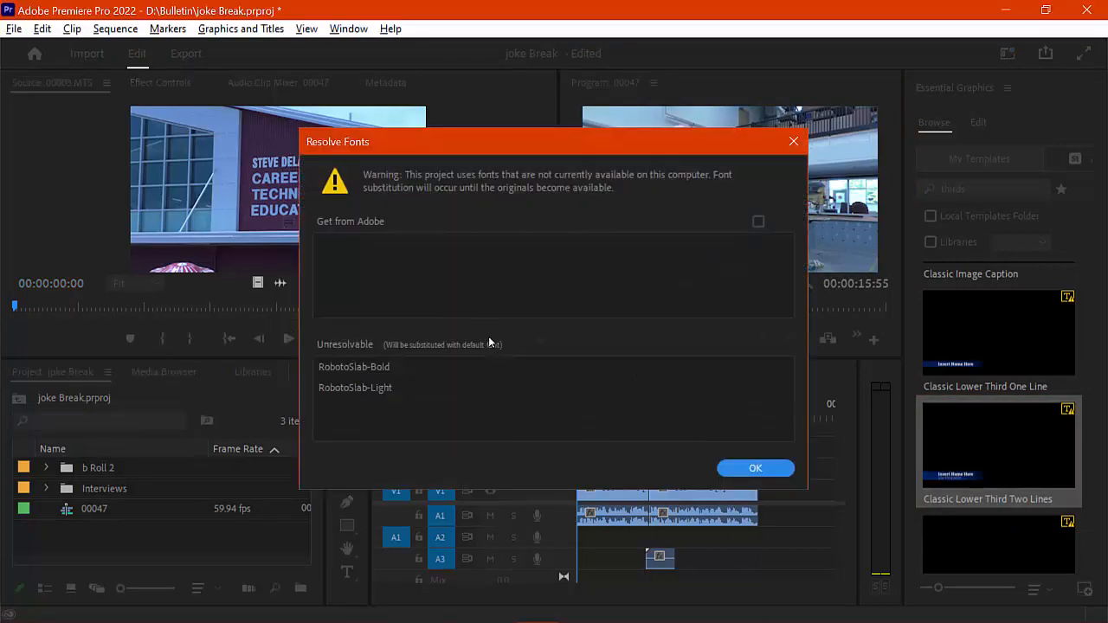
# Step: Dismiss the Resolve Fonts warning and move the playhead to 00:00:01:54 to show the title
pyautogui.click(756, 469)
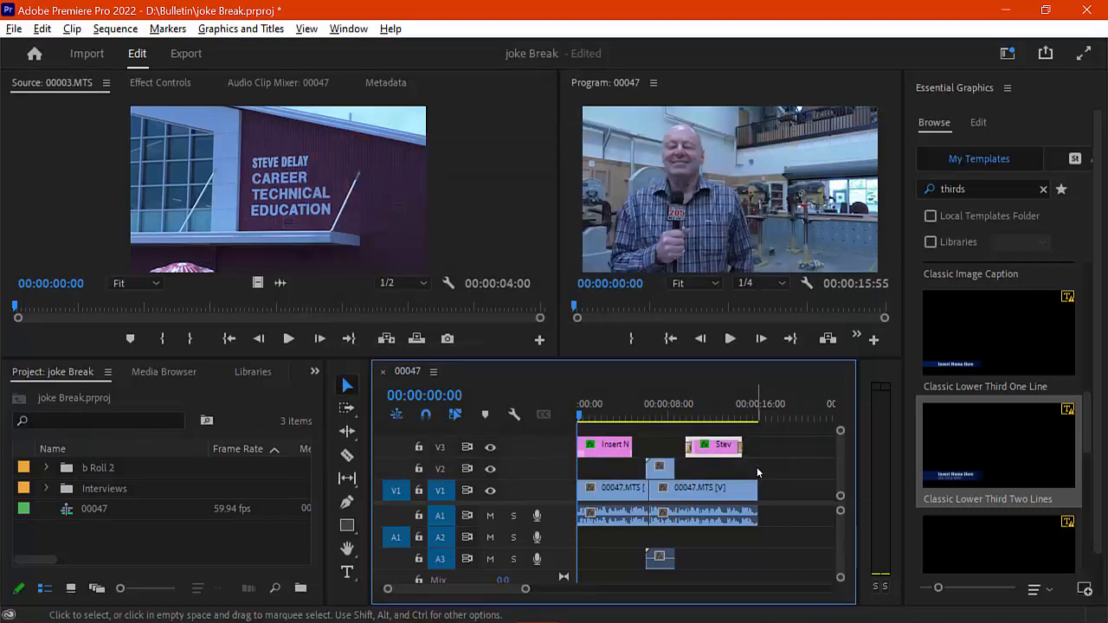
pyautogui.click(586, 418)
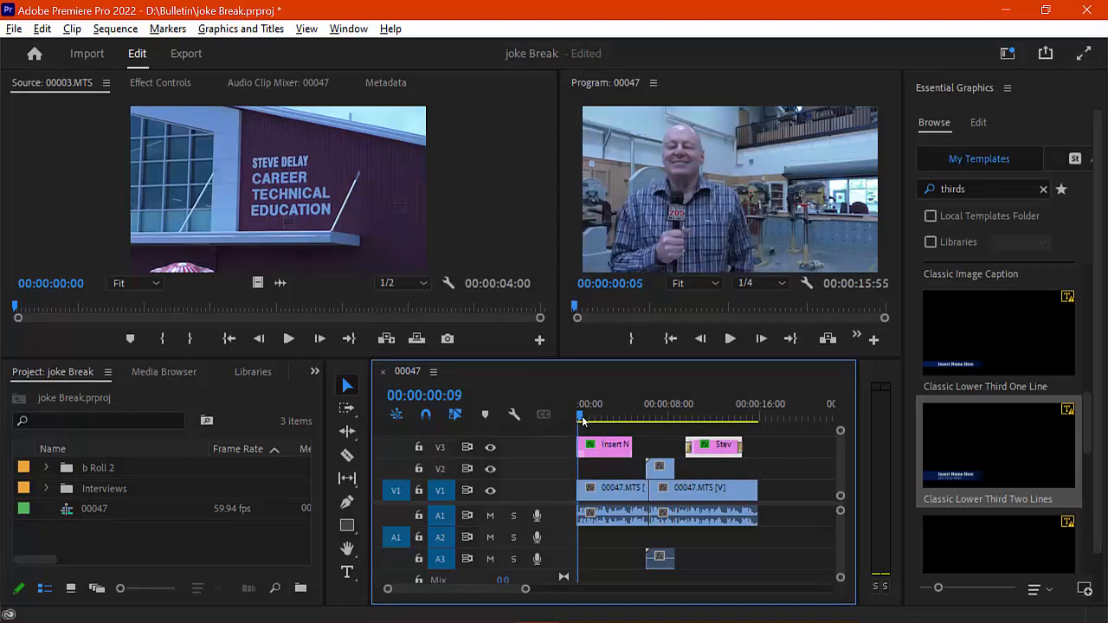
pyautogui.moveTo(586, 418); pyautogui.dragTo(598, 419)
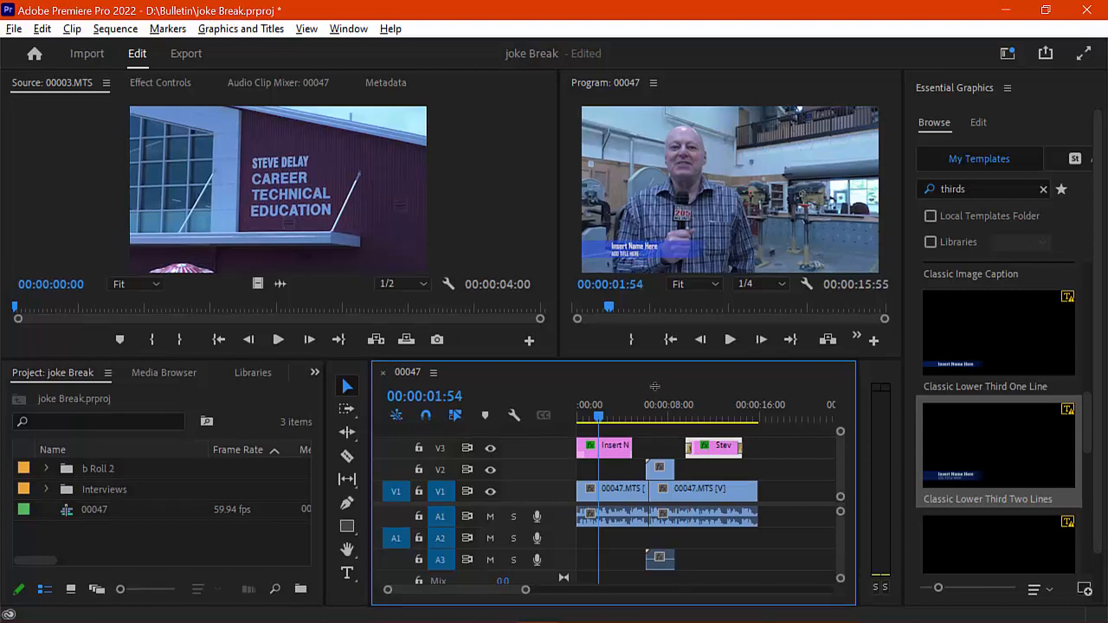
# Step: Replace the 'Insert Name Here' line with the interviewee's name, fixing typos
pyautogui.moveTo(658, 366); pyautogui.dragTo(658, 402)
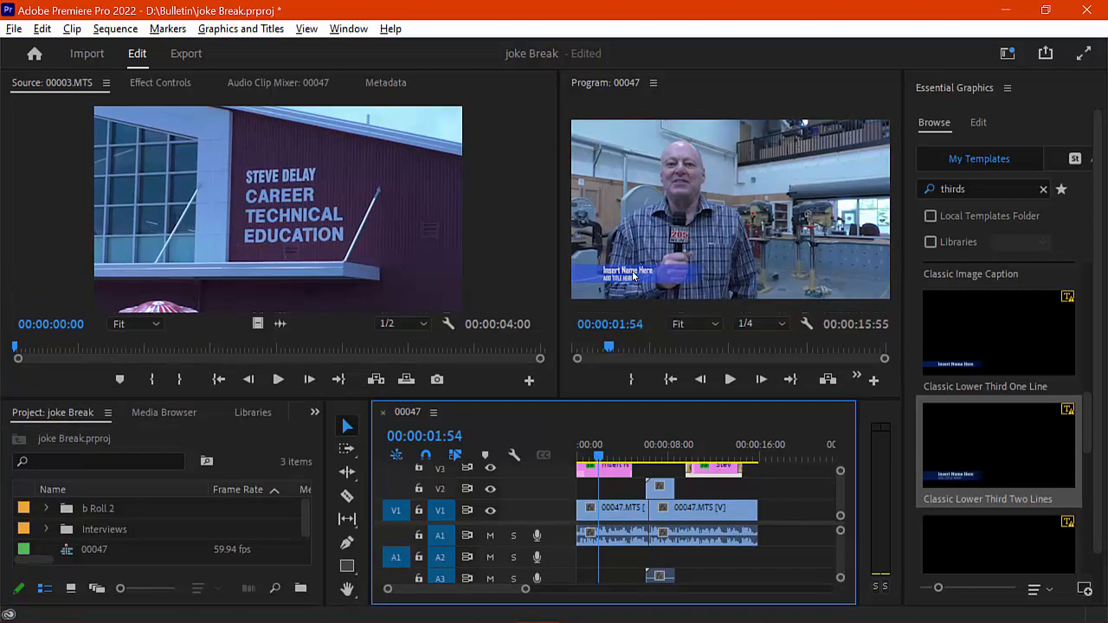
pyautogui.click(637, 270)
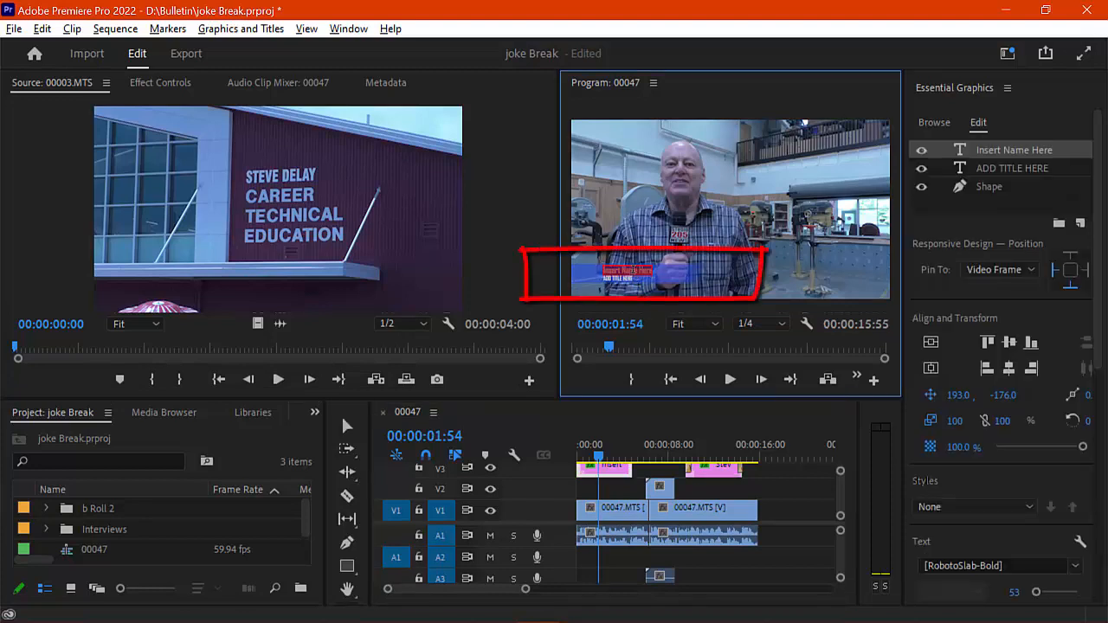
pyautogui.doubleClick(633, 270)
pyautogui.write('S')
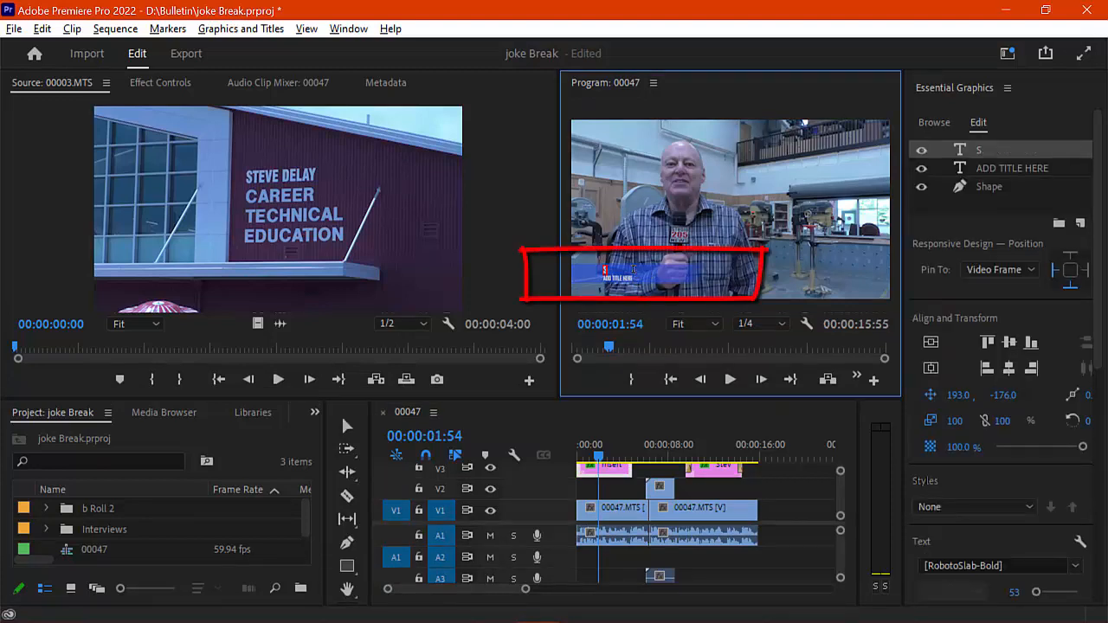
pyautogui.write('teve')
pyautogui.write(' Dlelayu')
pyautogui.press('BackSpace')
pyautogui.press('BackSpace')
pyautogui.press('BackSpace')
pyautogui.write('ay')
pyautogui.press('BackSpace')
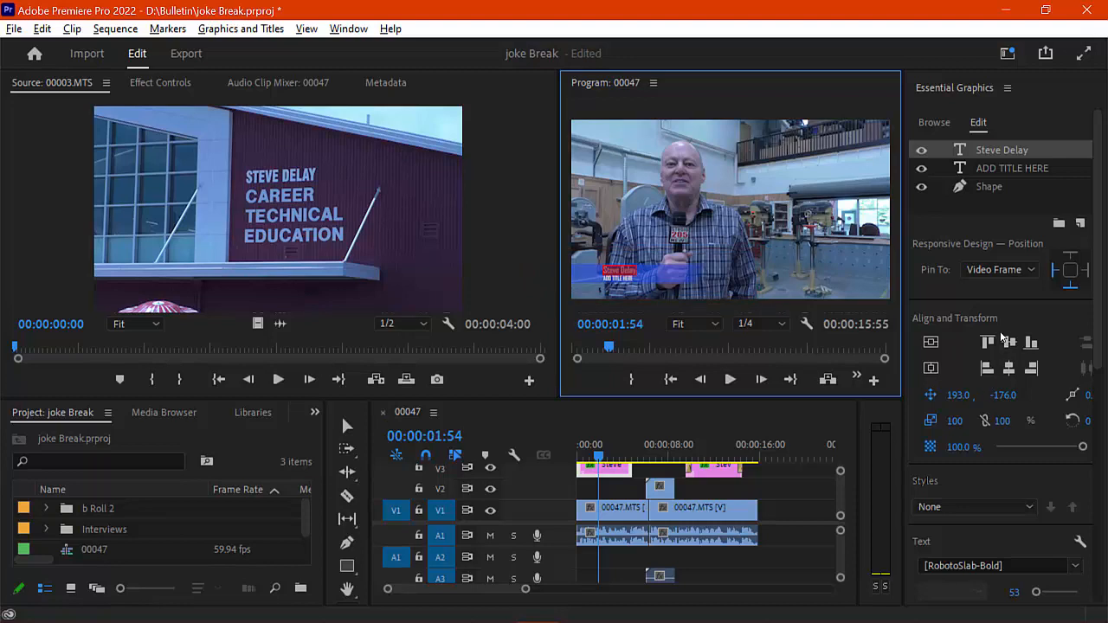
pyautogui.scroll(-4, 1018, 379)
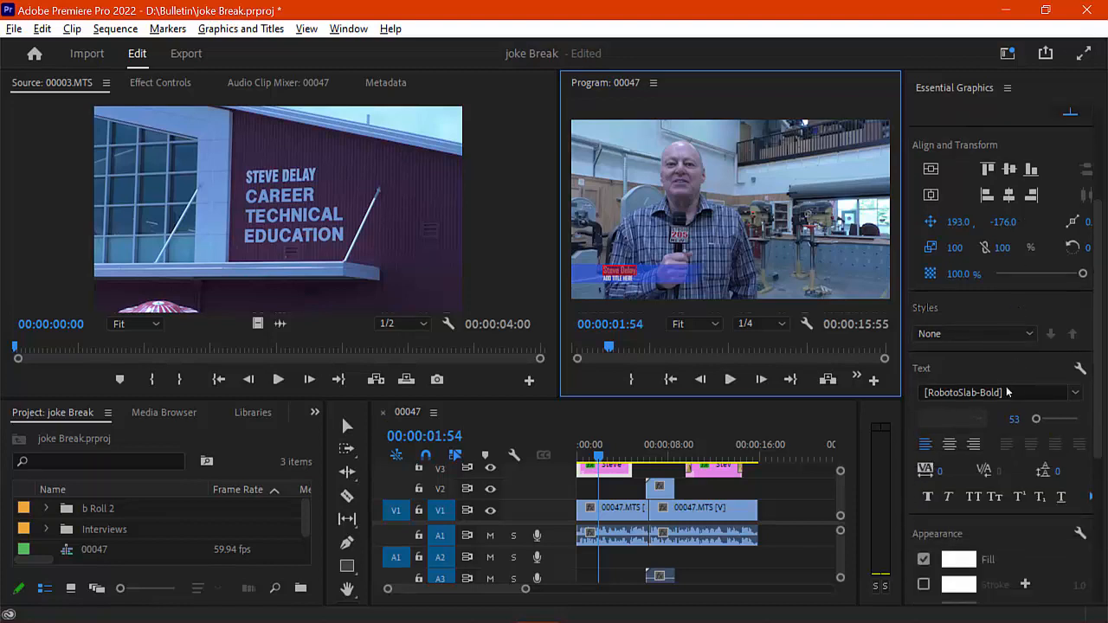
# Step: Set the name line's font to Arial Bold at size 60
pyautogui.click(1021, 393)
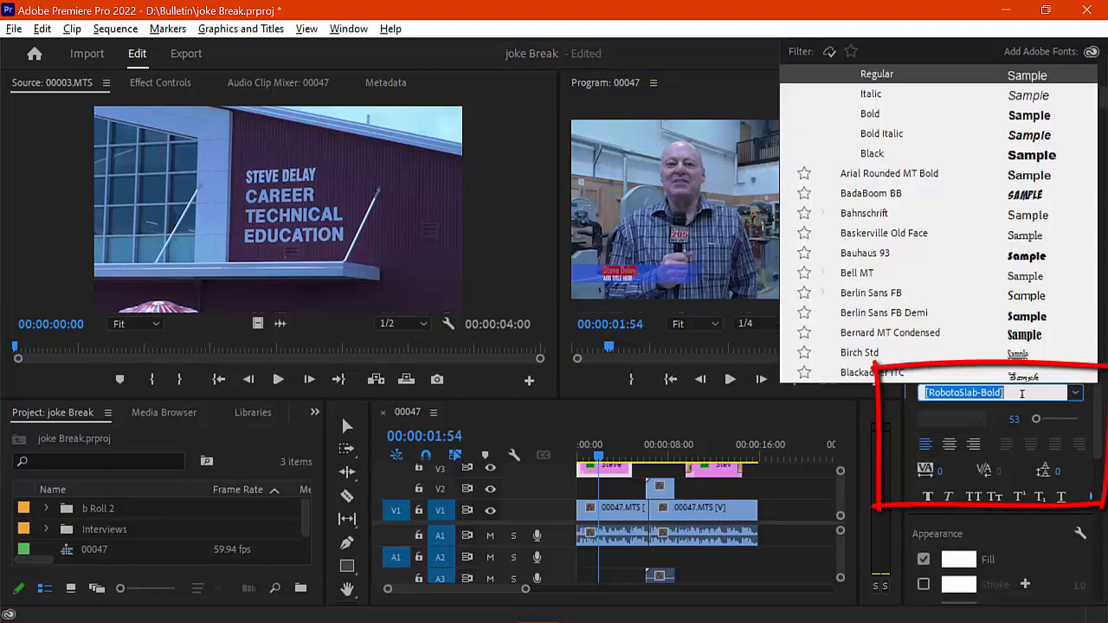
pyautogui.moveTo(1021, 393); pyautogui.dragTo(940, 393)
pyautogui.click(1023, 392)
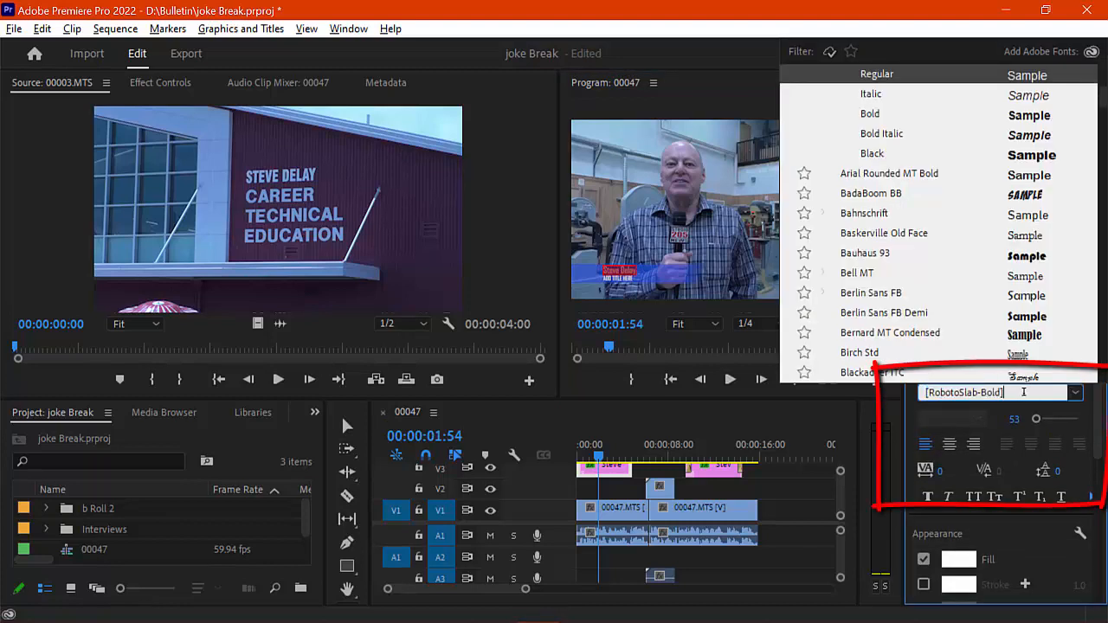
pyautogui.moveTo(1023, 393); pyautogui.dragTo(858, 382)
pyautogui.write('arial')
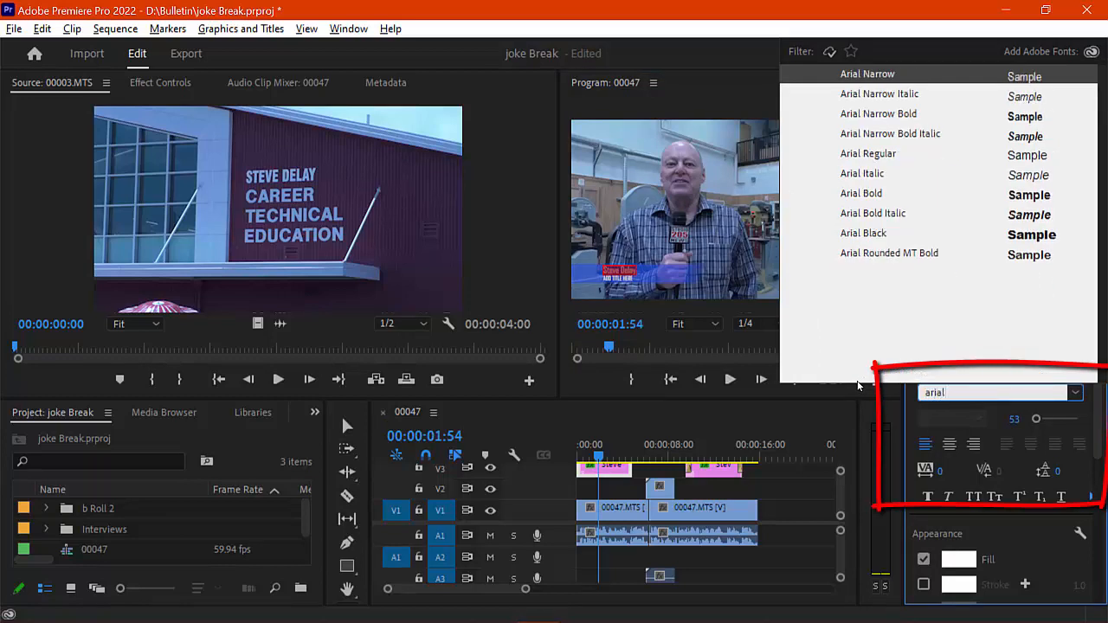
pyautogui.click(893, 198)
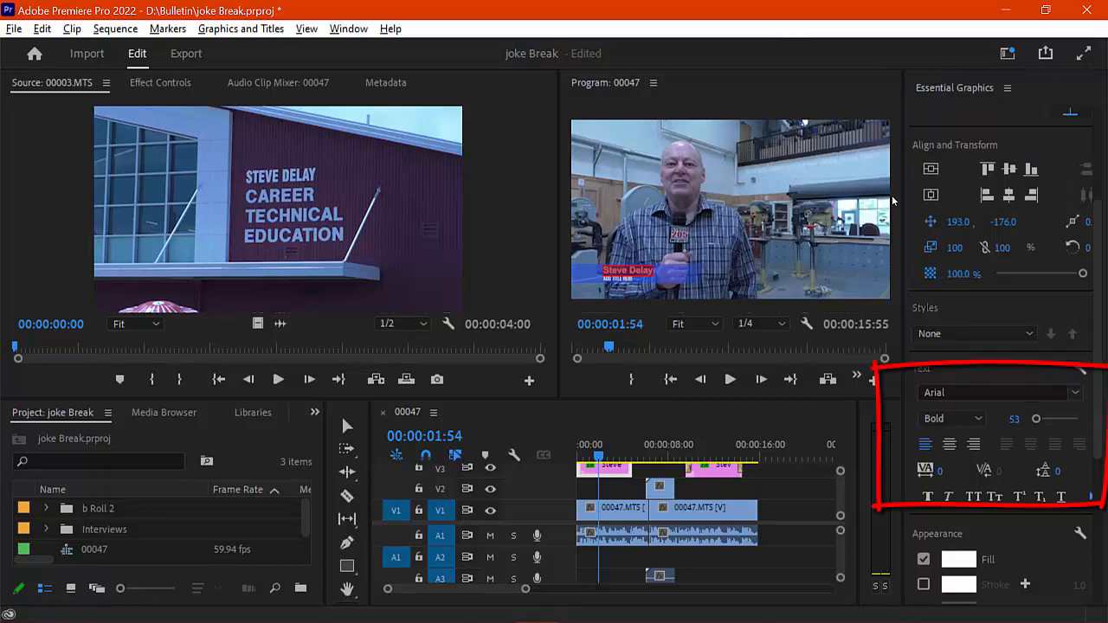
pyautogui.click(1015, 420)
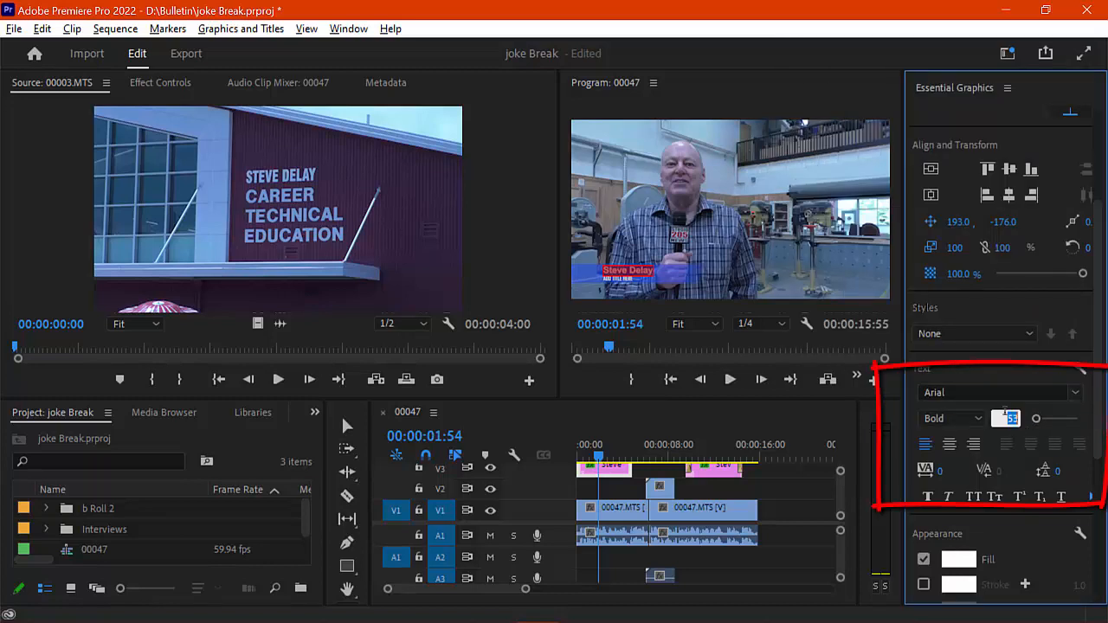
pyautogui.write('60')
pyautogui.press('Return')
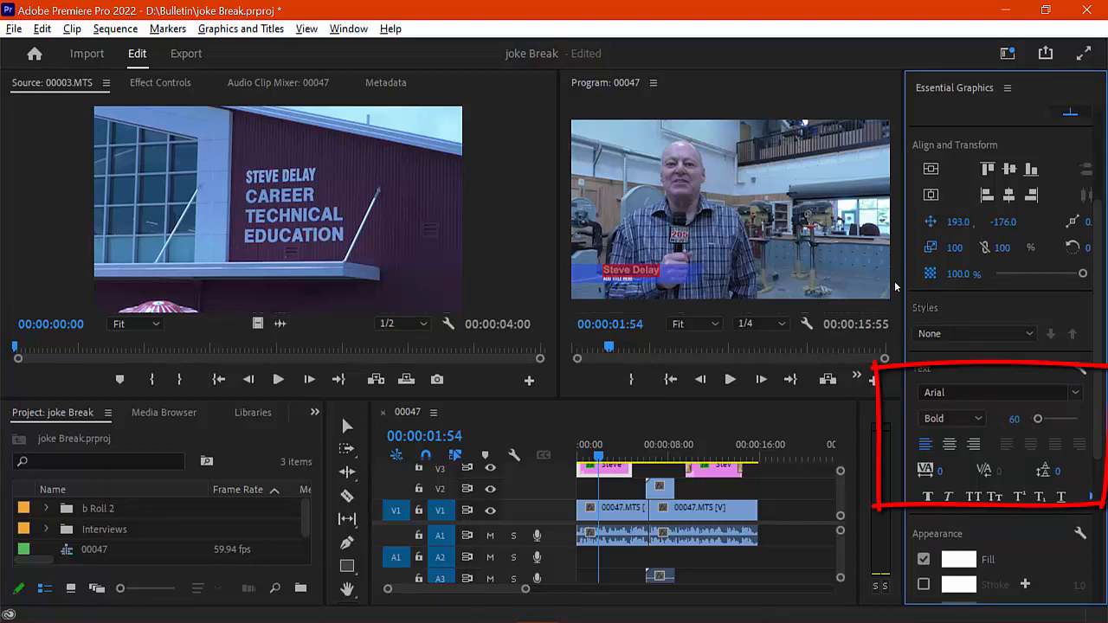
pyautogui.scroll(1, 1017, 120)
pyautogui.scroll(2, 1018, 121)
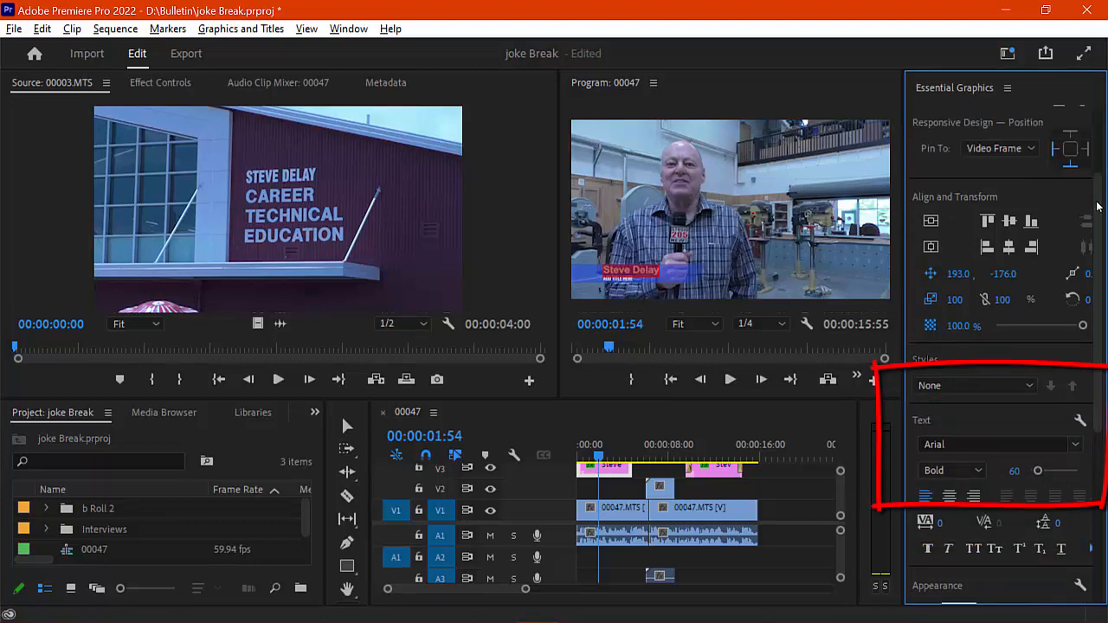
pyautogui.scroll(4, 1097, 136)
# Step: Replace the ADD TITLE HERE subtitle text with 'SBHSD Board of Ttrustees'
pyautogui.click(1022, 168)
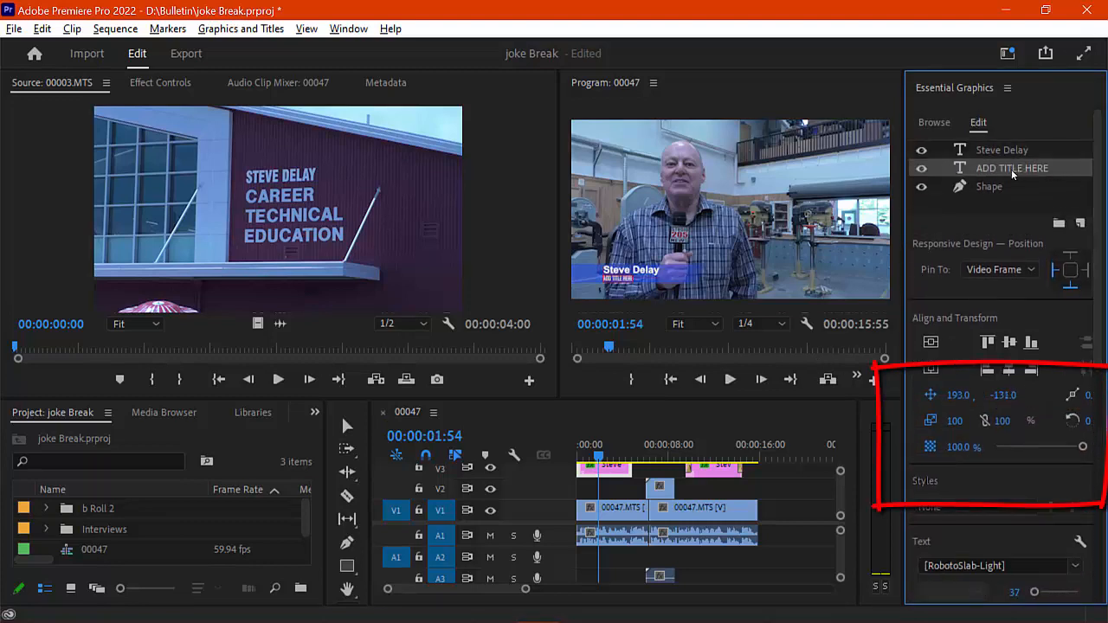
pyautogui.click(623, 279)
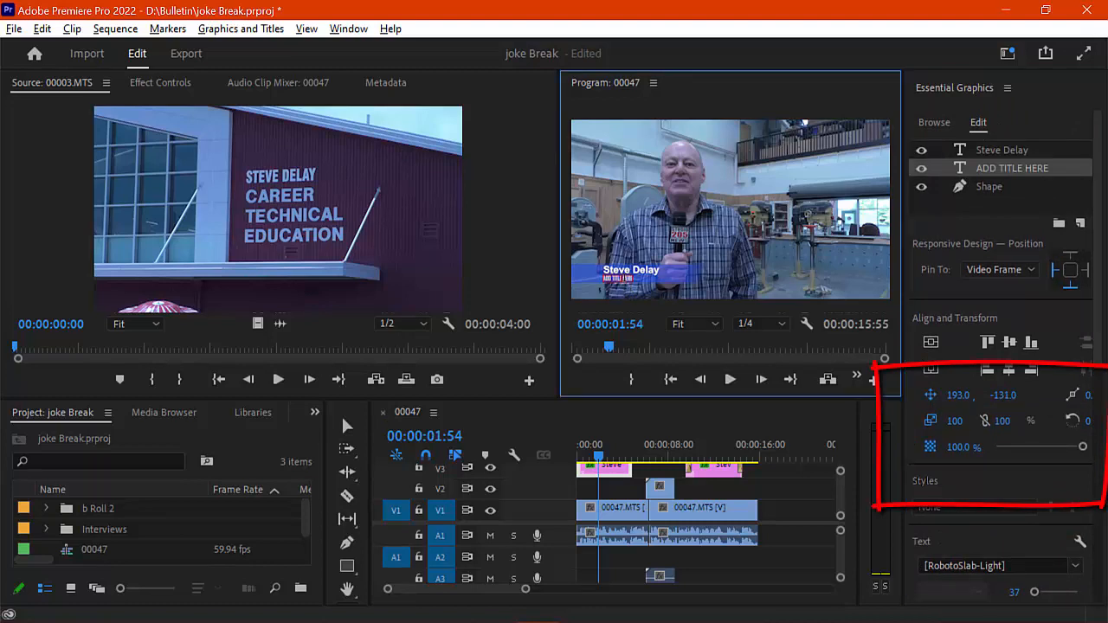
pyautogui.hotkey('ctrl', 'a')
pyautogui.write('SBHSD')
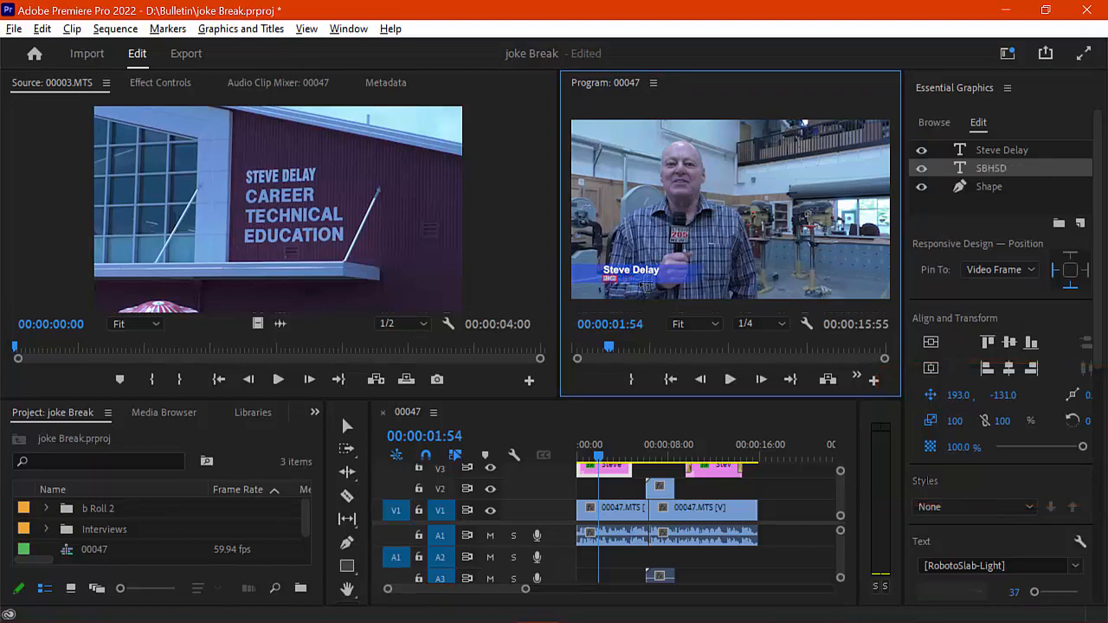
pyautogui.write(' bOAR of tRUSTEES')
pyautogui.hotkey('ctrl', 'a')
pyautogui.write('SBHSD Board of Trrust')
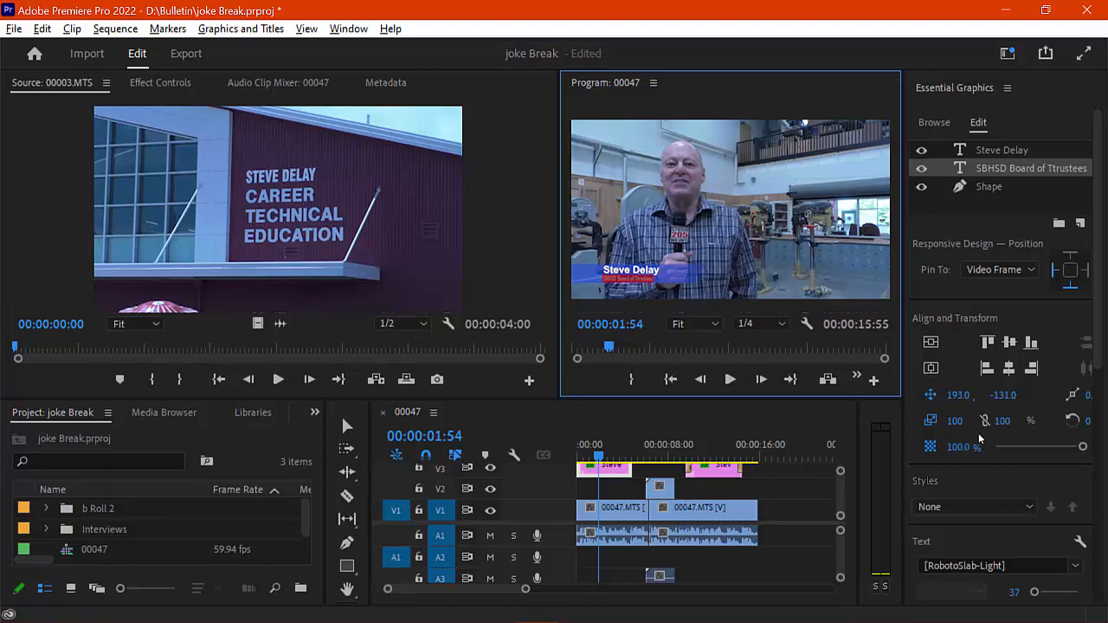
# Step: Set the subtitle's font to Arial Regular at size 48
pyautogui.click(1104, 367)
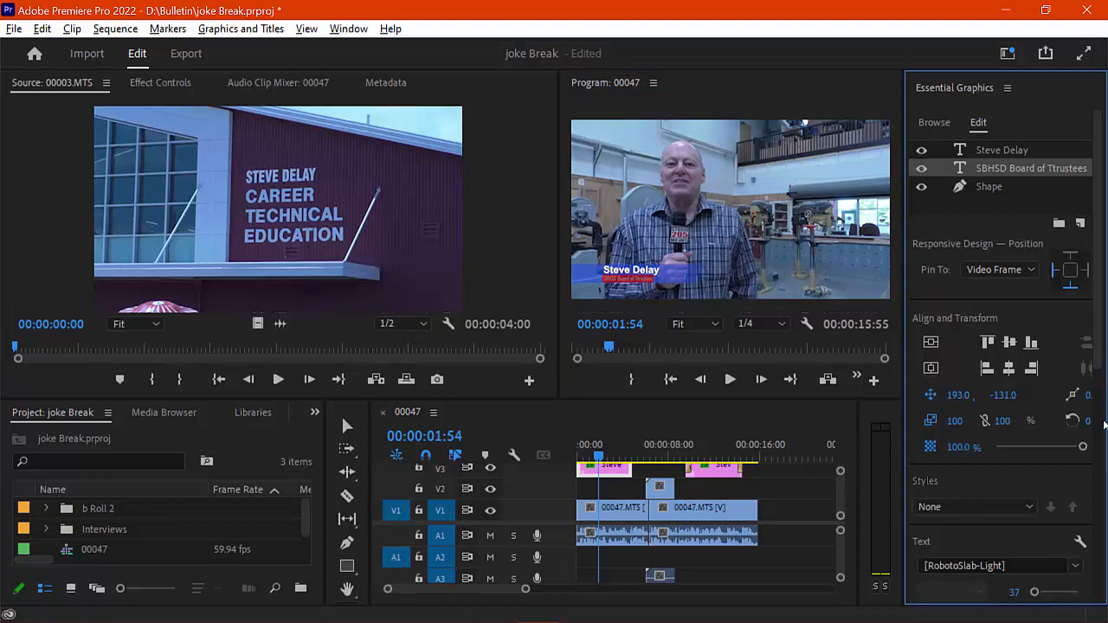
pyautogui.scroll(-5, 1099, 429)
pyautogui.click(996, 319)
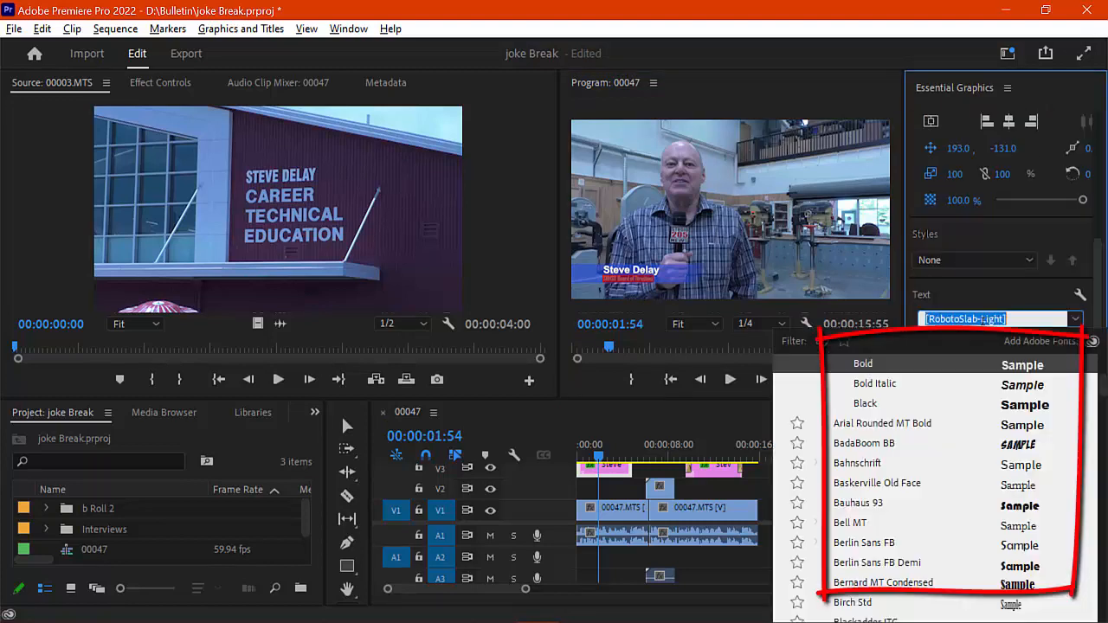
pyautogui.write('arial')
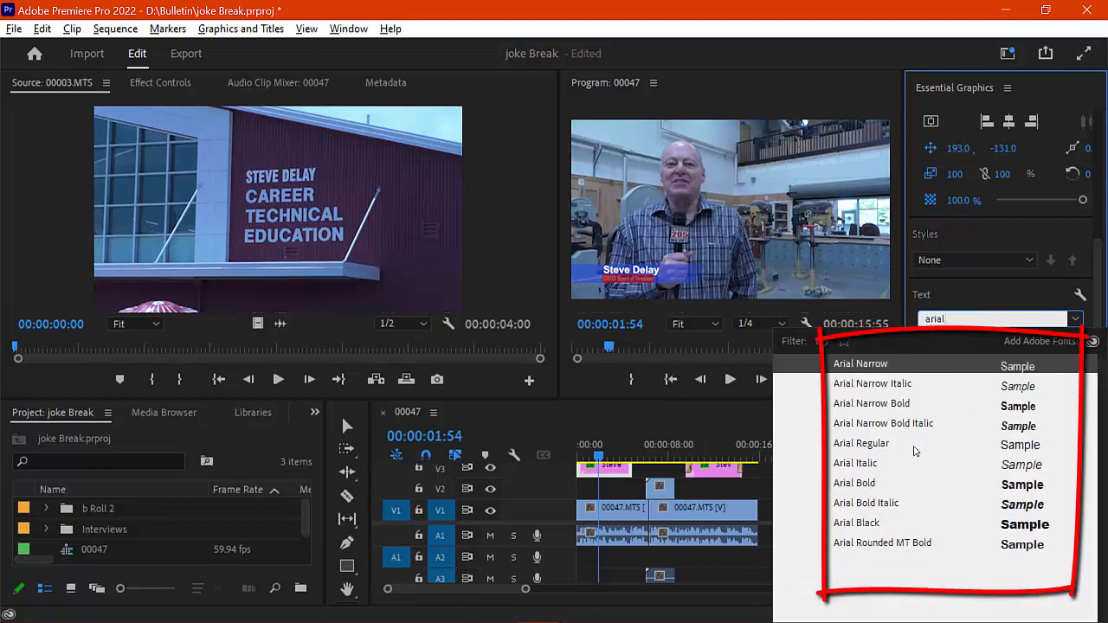
pyautogui.click(915, 444)
pyautogui.click(1014, 346)
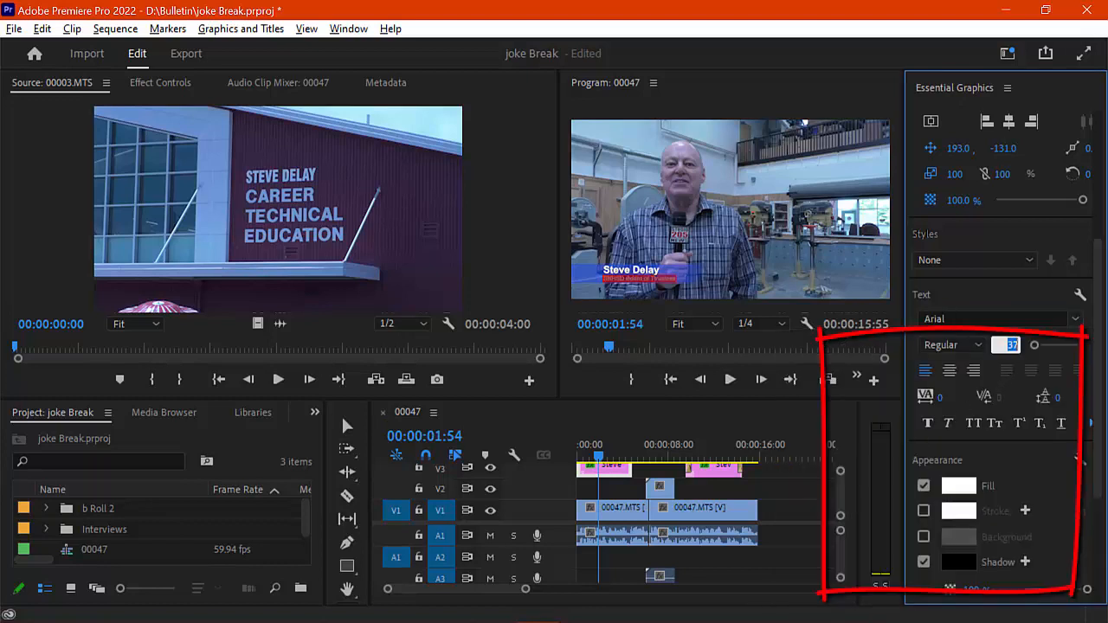
pyautogui.write('48')
pyautogui.press('Return')
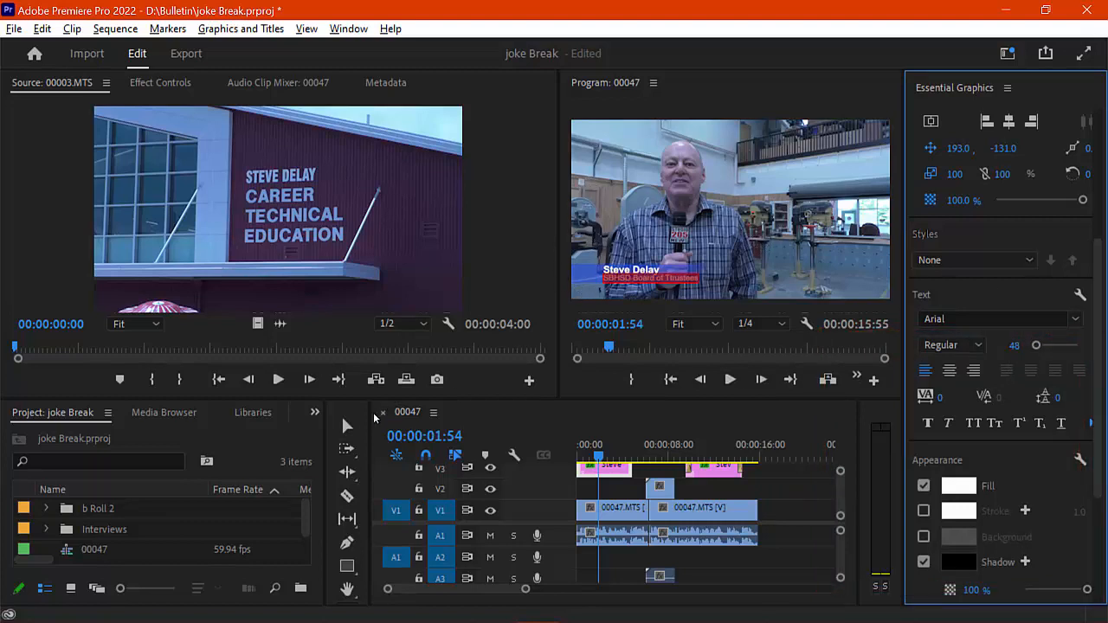
# Step: Select the lower-third graphic with the Selection tool and deselect its layers
pyautogui.click(348, 425)
pyautogui.click(697, 99)
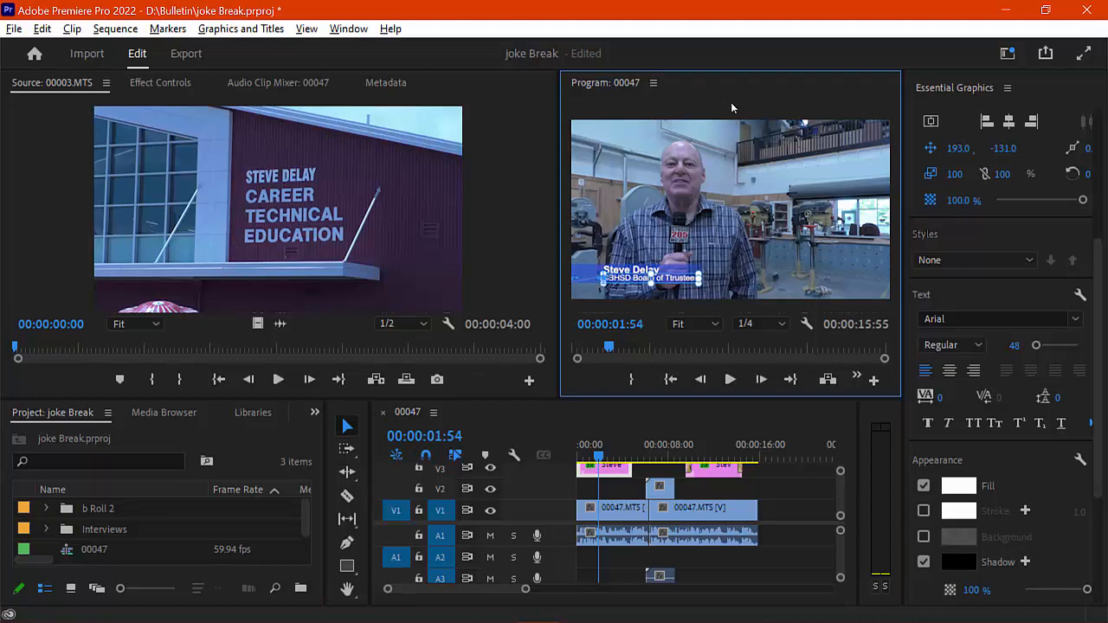
pyautogui.click(994, 92)
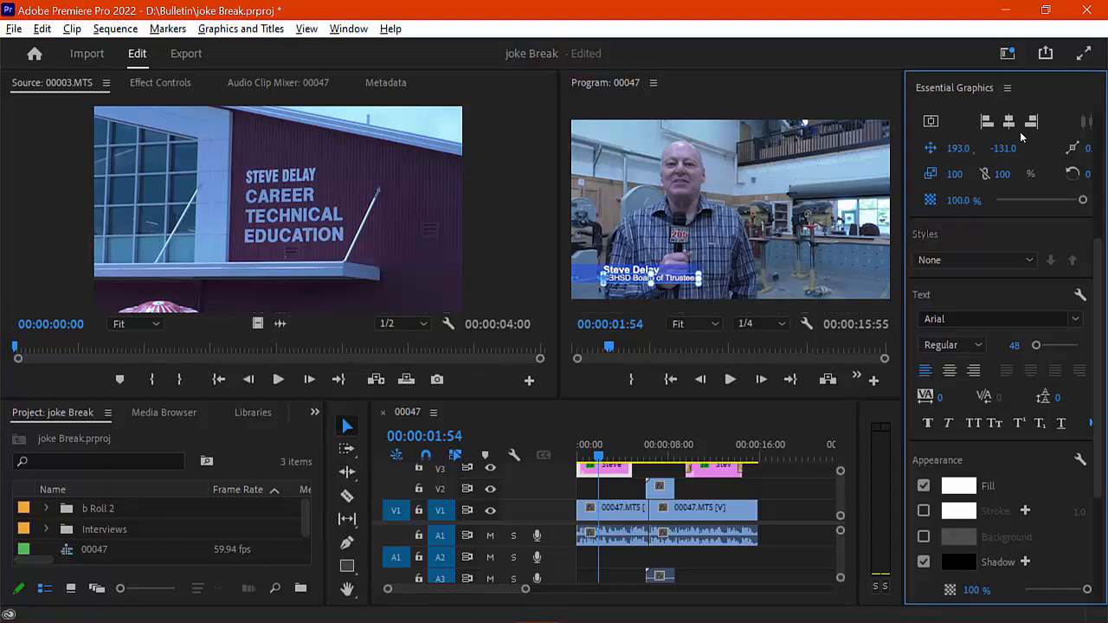
pyautogui.scroll(5, 1026, 135)
pyautogui.scroll(2, 1026, 135)
pyautogui.click(1012, 199)
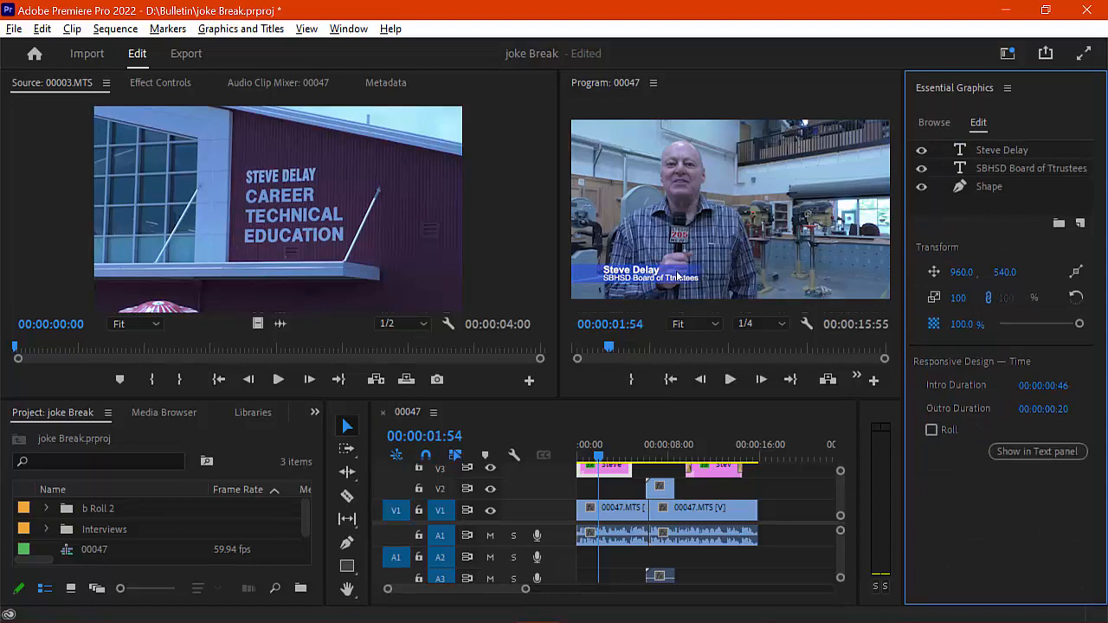
# Step: Drag the blue bar's right edge out to the right edge of the frame
pyautogui.click(594, 284)
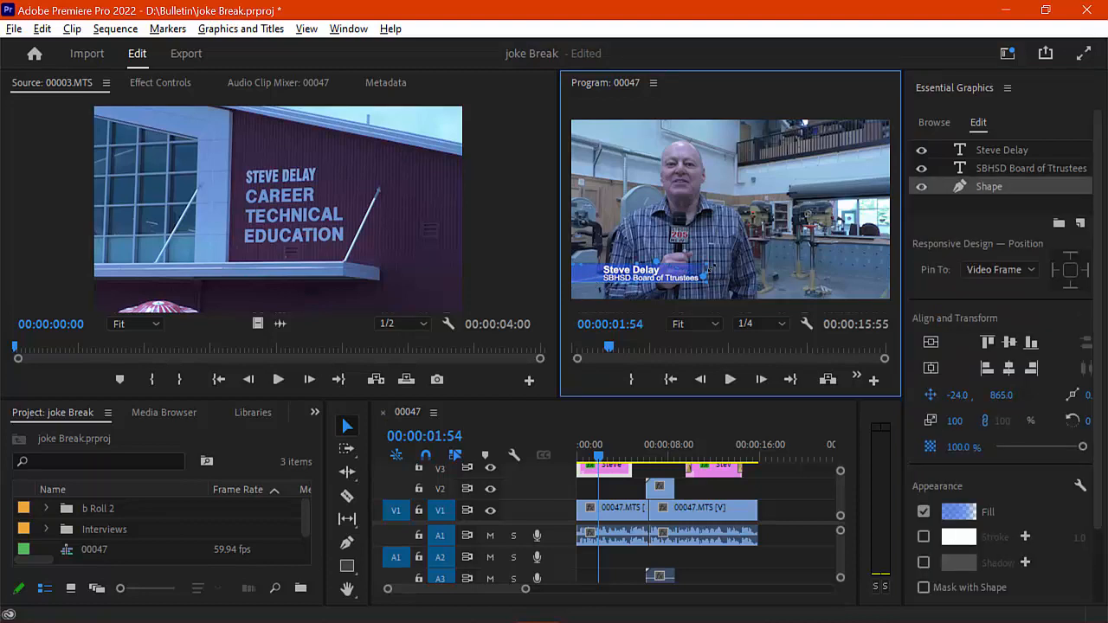
pyautogui.moveTo(711, 268); pyautogui.dragTo(894, 270)
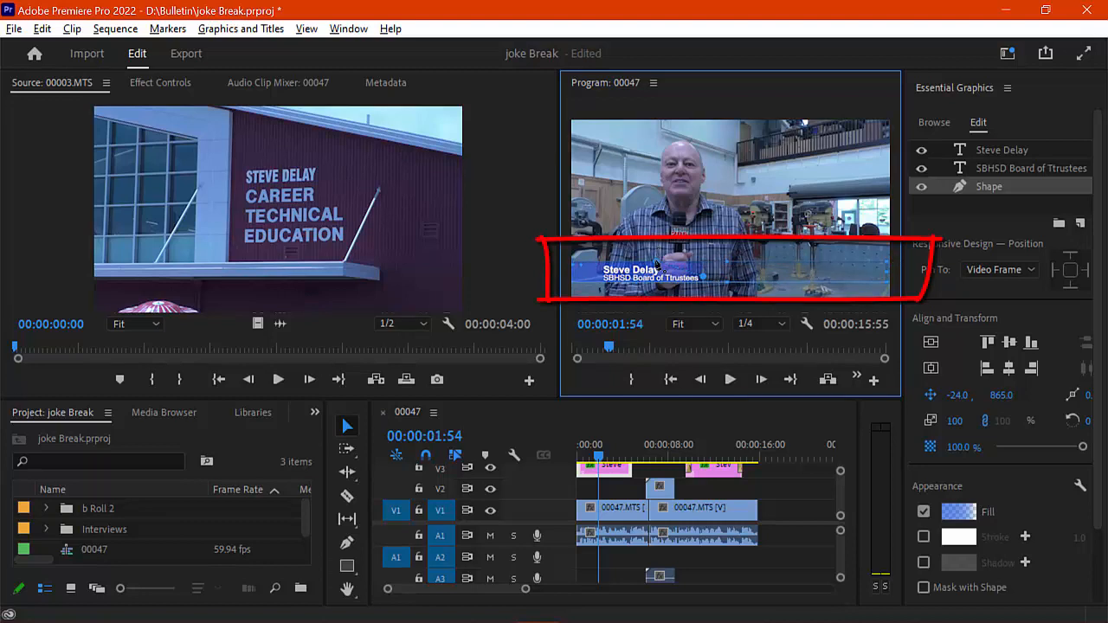
pyautogui.moveTo(706, 280); pyautogui.dragTo(885, 279)
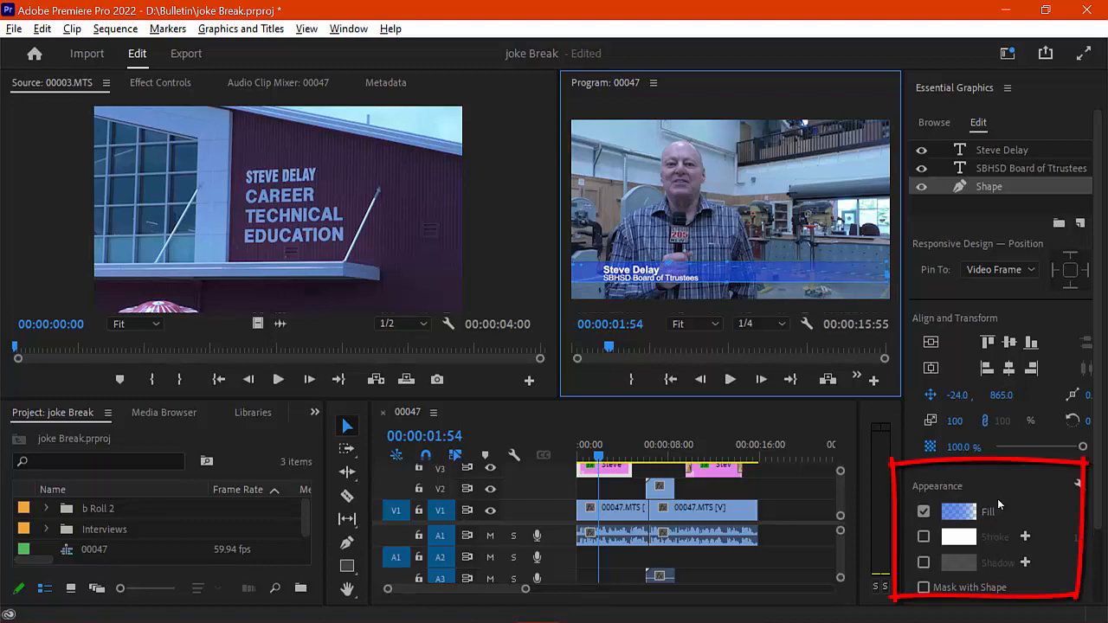
pyautogui.scroll(-1, 957, 500)
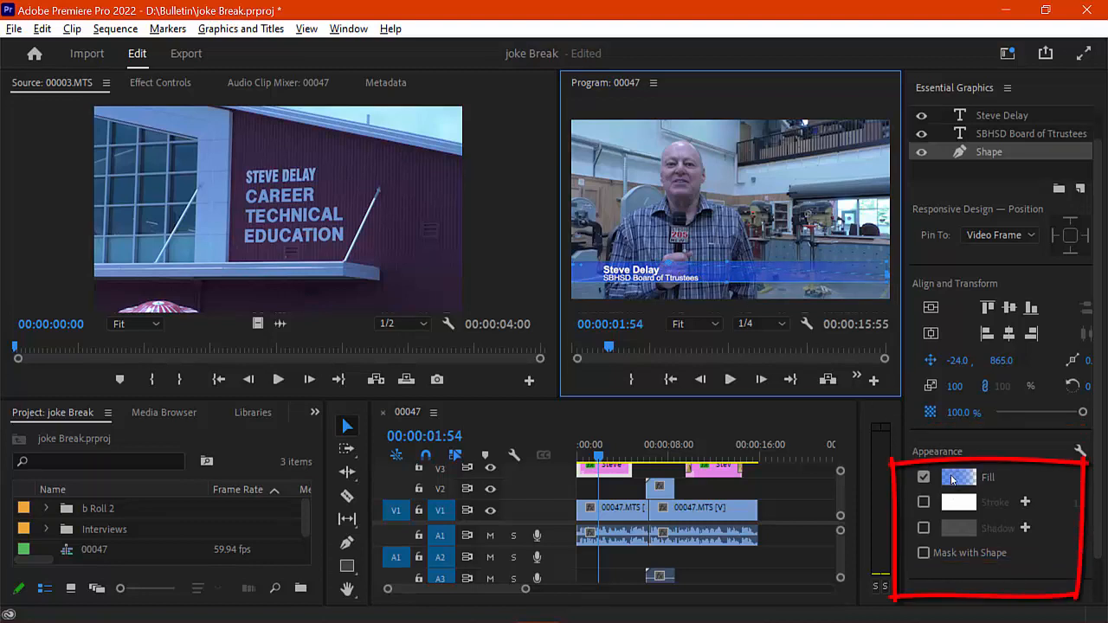
# Step: Open the bar's fill color picker, then switch to the Hollister High School screenshot in Photoshop
pyautogui.click(952, 479)
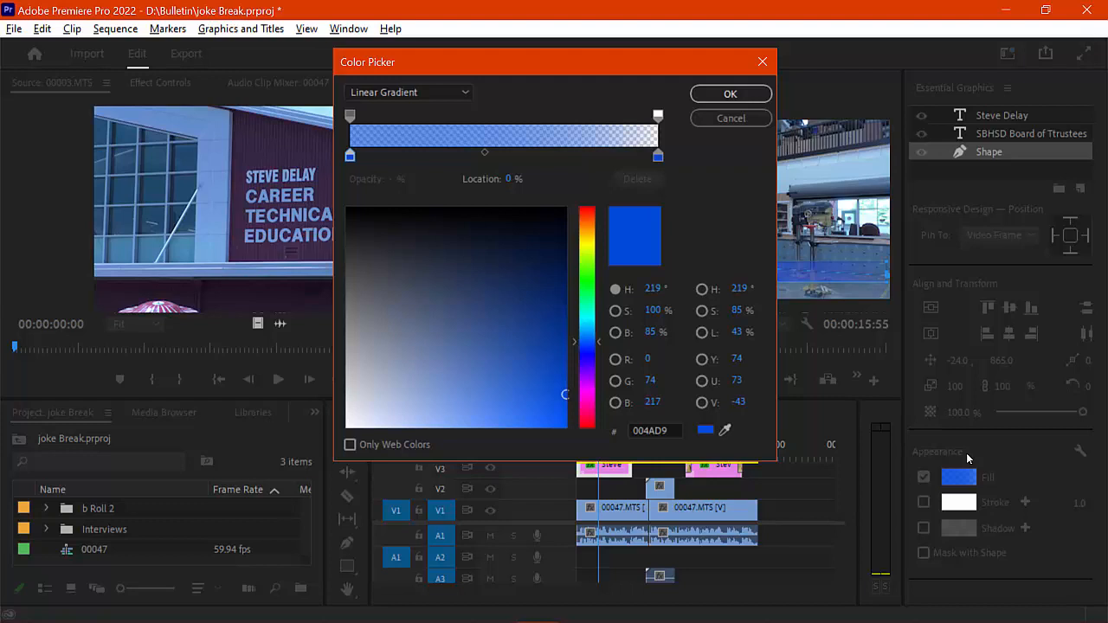
pyautogui.moveTo(635, 620)
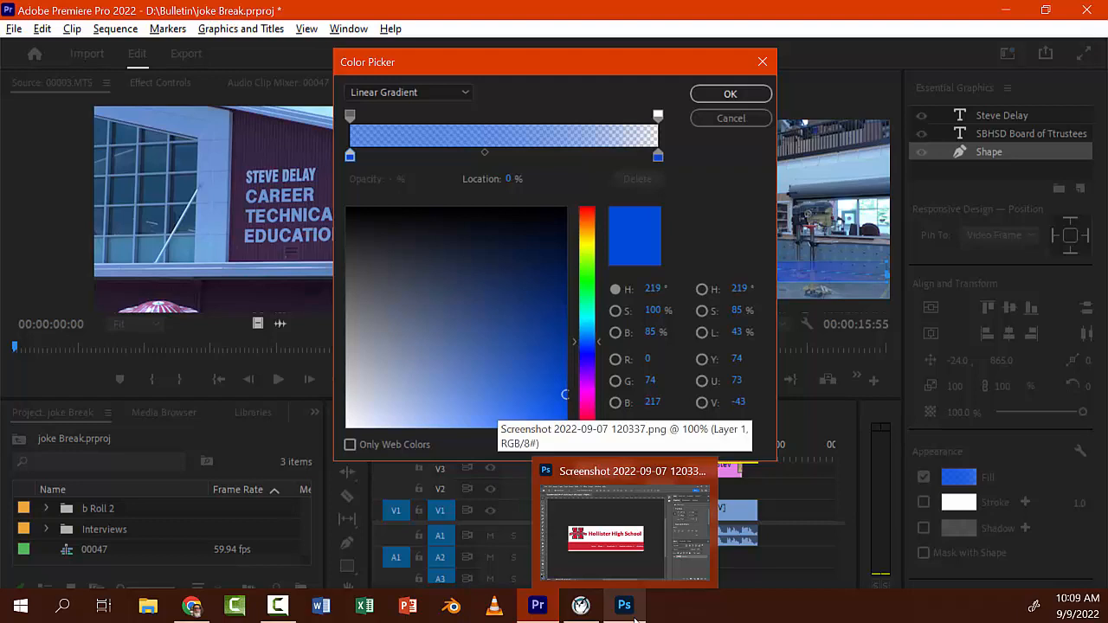
pyautogui.click(606, 537)
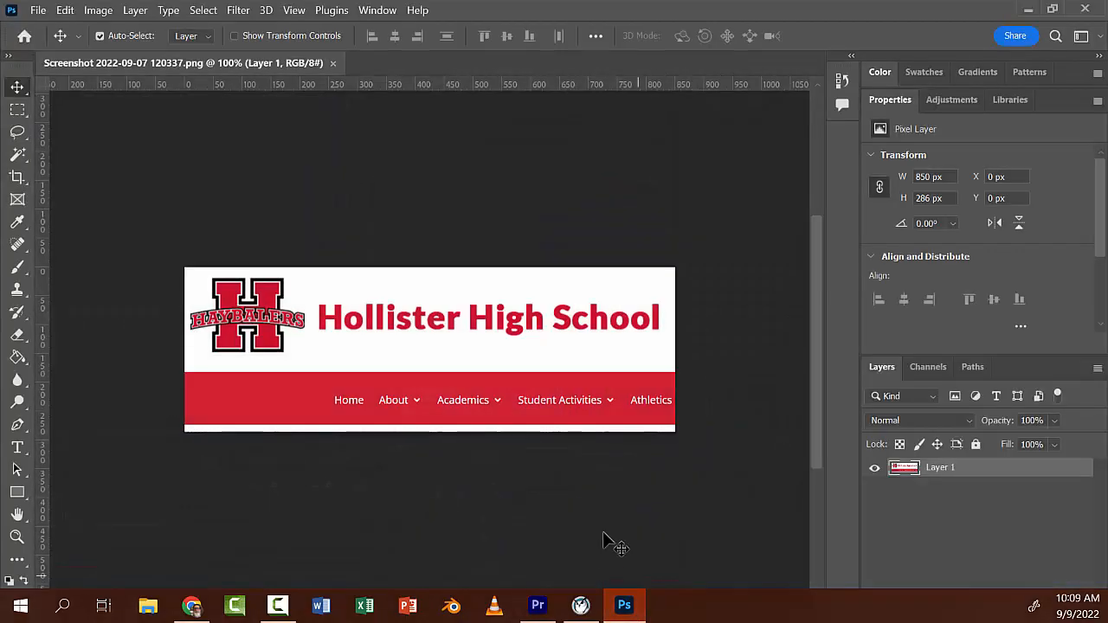
# Step: Sample the school red with the Eyedropper, copy hex d02232, and return to Premiere Pro
pyautogui.press('i')
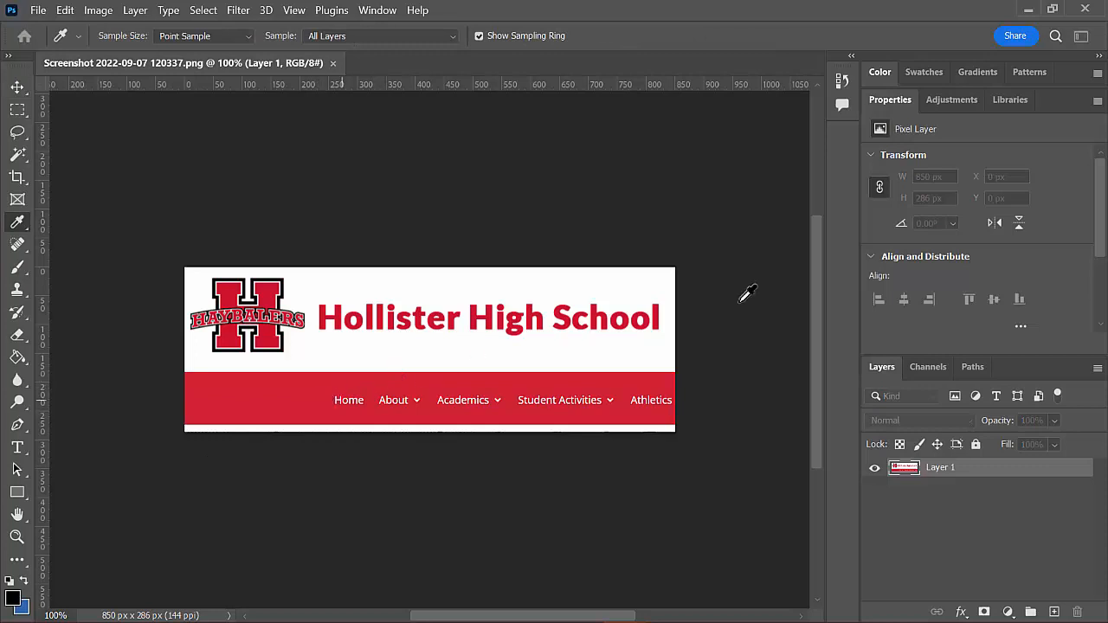
pyautogui.moveTo(1107, 167); pyautogui.dragTo(658, 184)
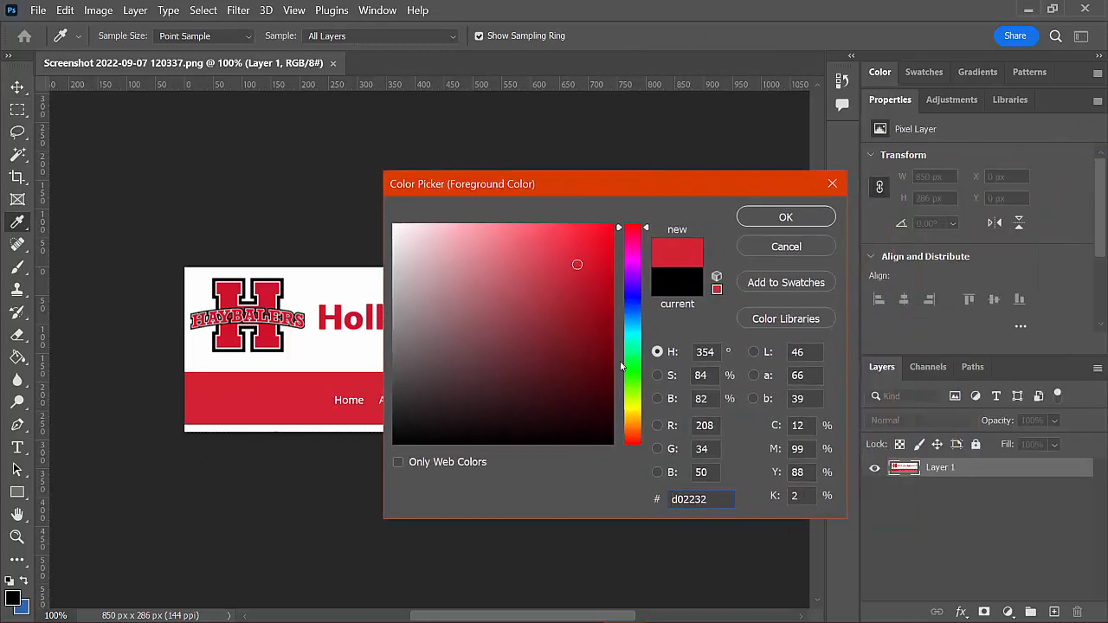
pyautogui.moveTo(714, 500); pyautogui.dragTo(656, 500)
pyautogui.rightClick(677, 500)
pyautogui.click(614, 333)
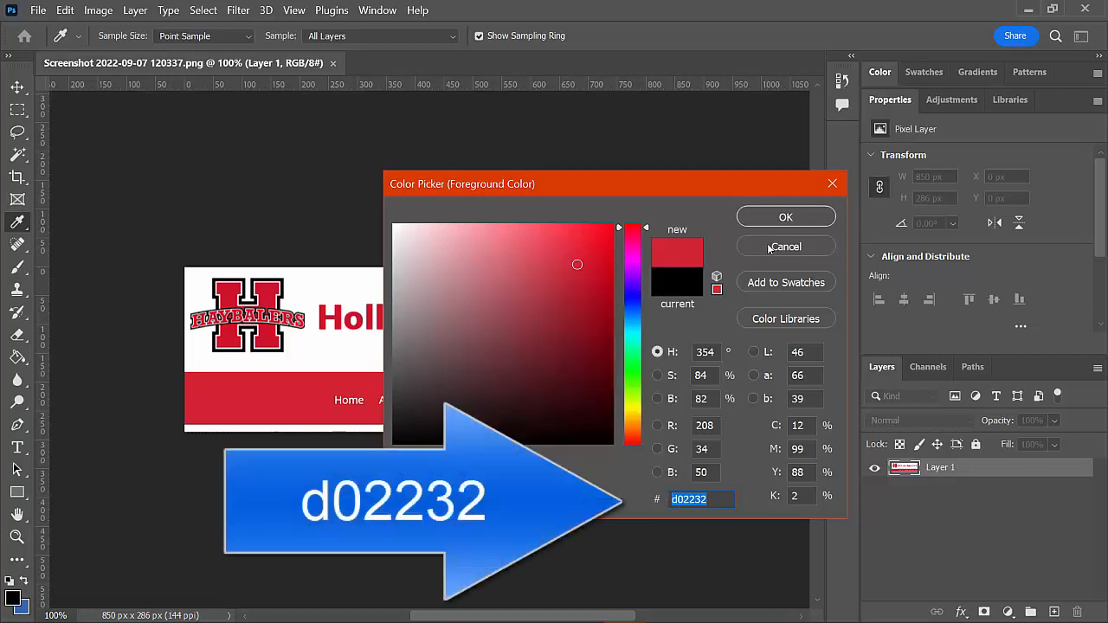
pyautogui.click(770, 250)
pyautogui.press('v')
pyautogui.click(538, 606)
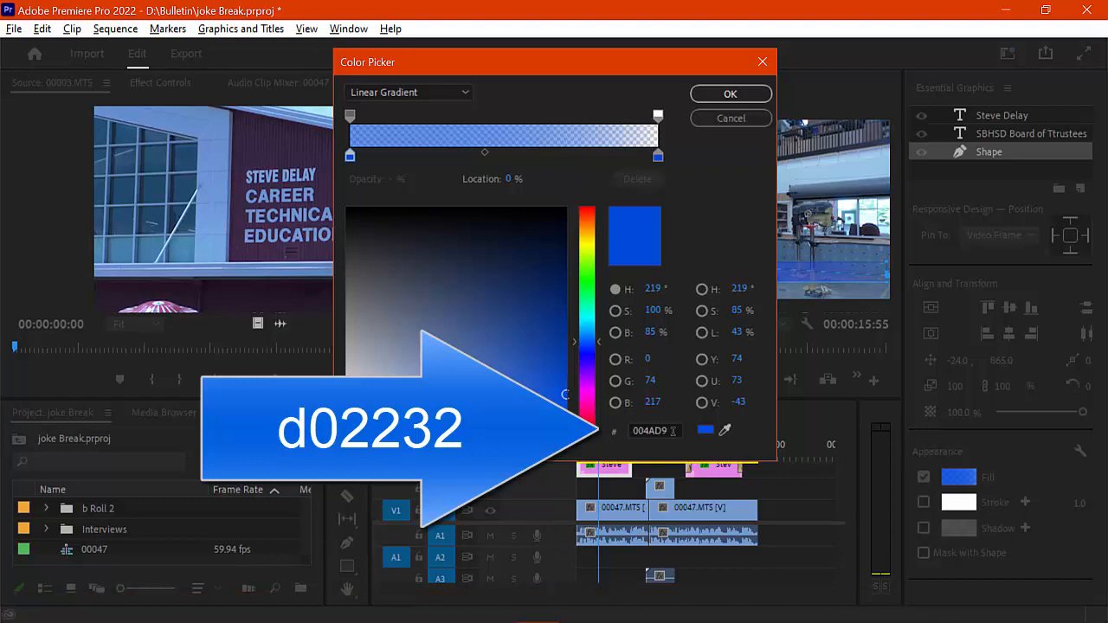
# Step: Change both gradient stops of the bar's fill from blue to red #d02232
pyautogui.moveTo(672, 431); pyautogui.dragTo(617, 429)
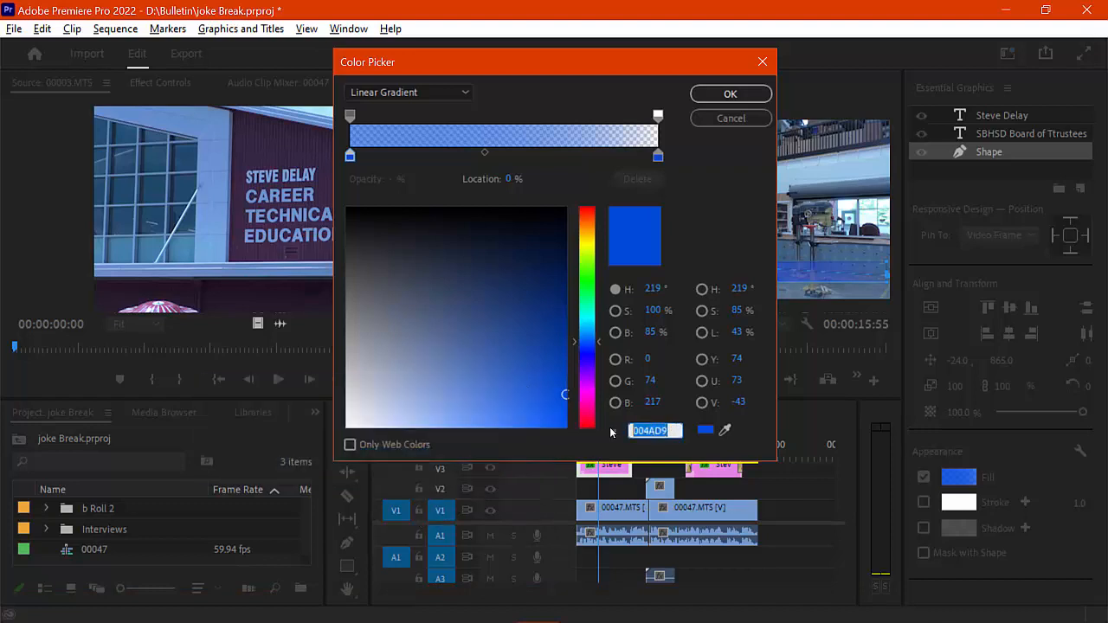
pyautogui.hotkey('ctrl', 'v')
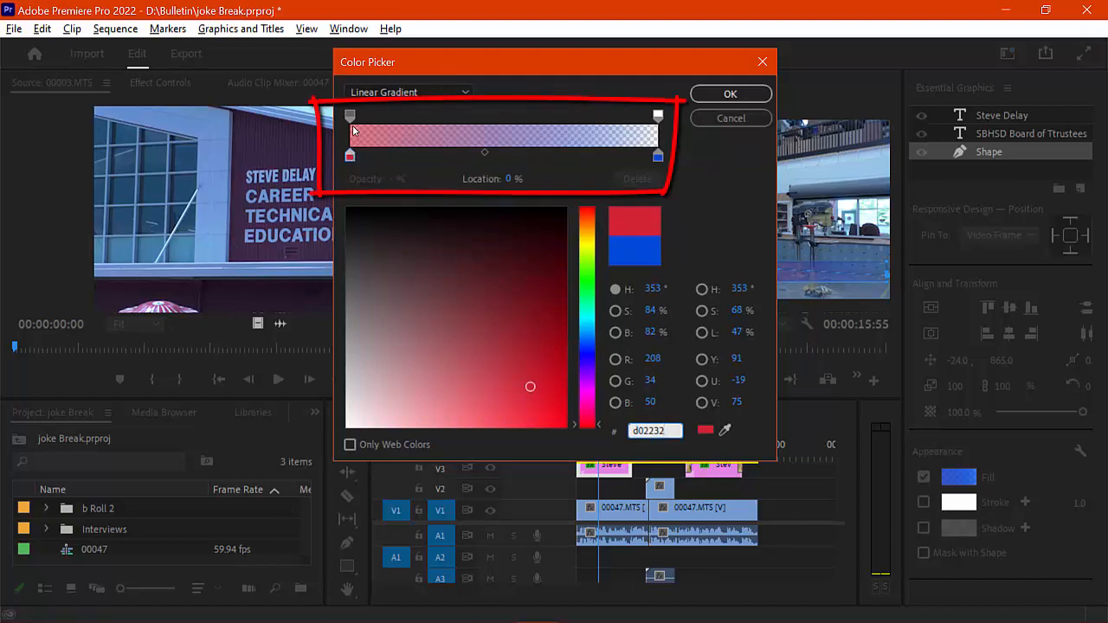
pyautogui.click(658, 158)
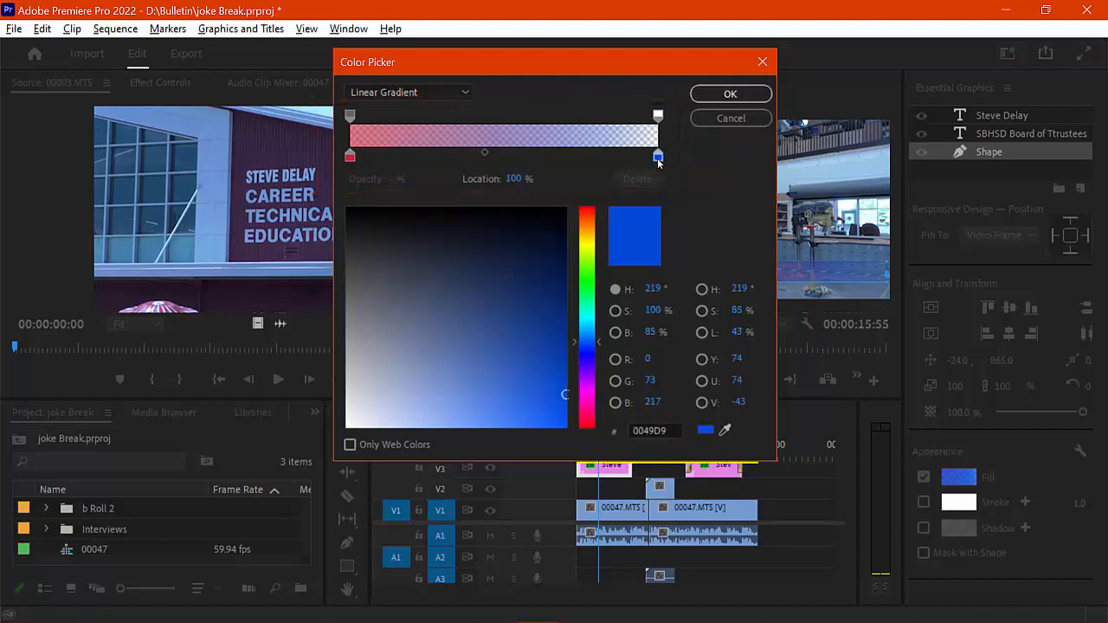
pyautogui.click(666, 430)
pyautogui.hotkey('ctrl', 'v')
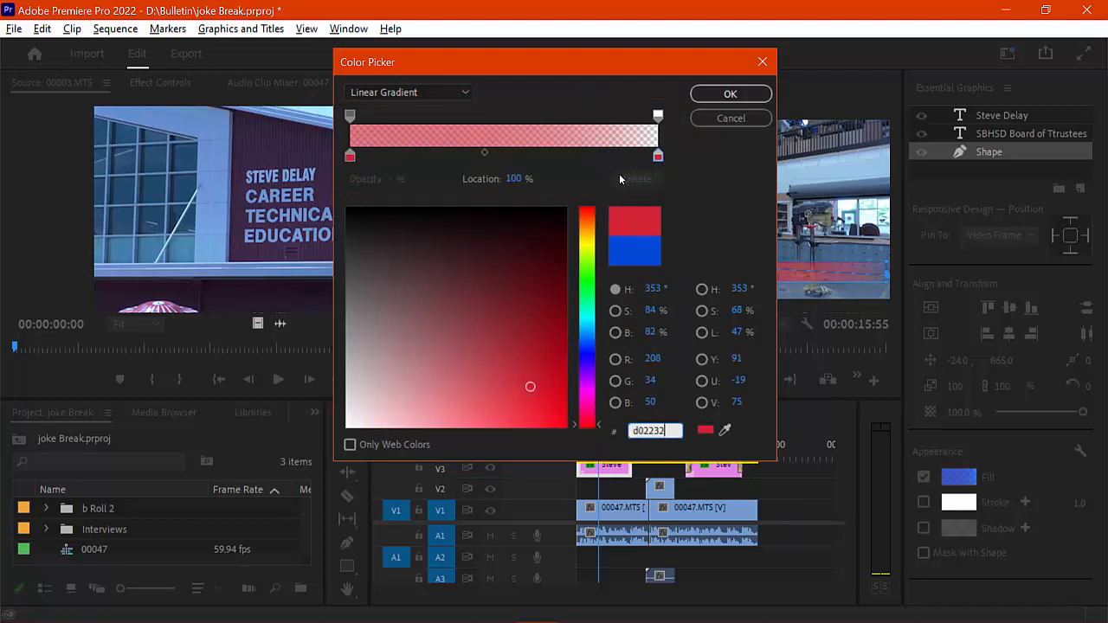
pyautogui.press('Return')
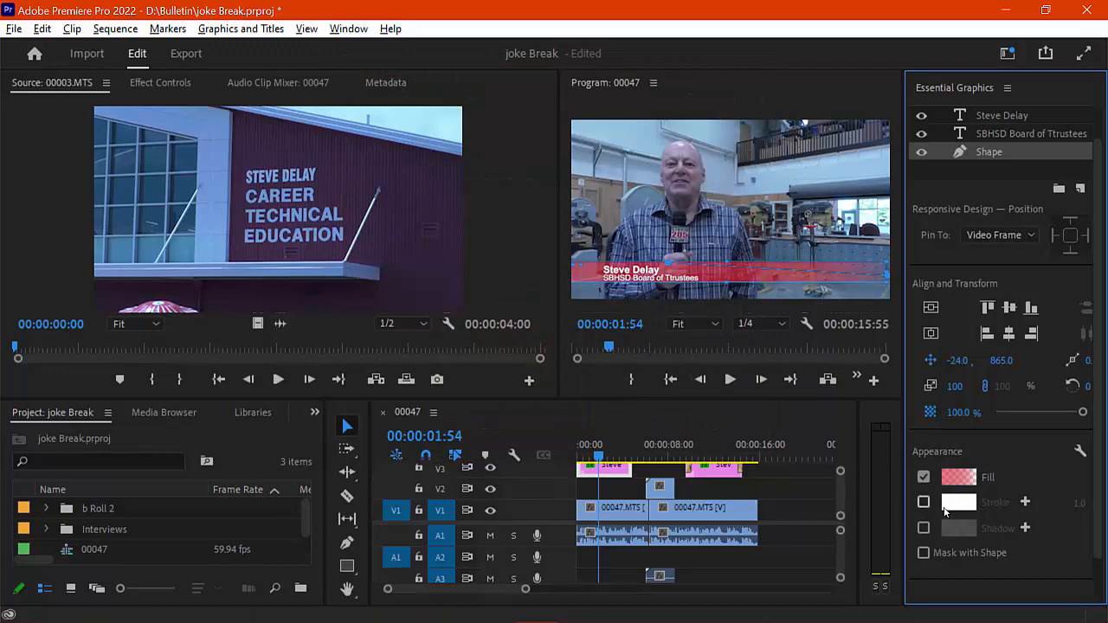
# Step: Set the gradient's left opacity stop to 100% so the left end is solid
pyautogui.click(959, 477)
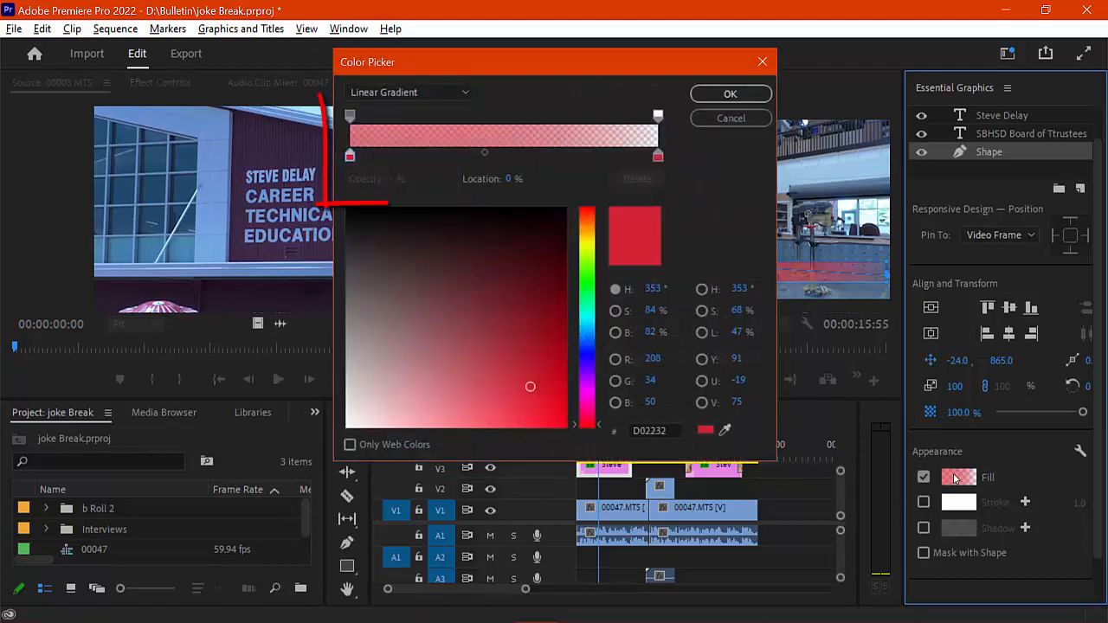
pyautogui.click(349, 115)
pyautogui.click(392, 179)
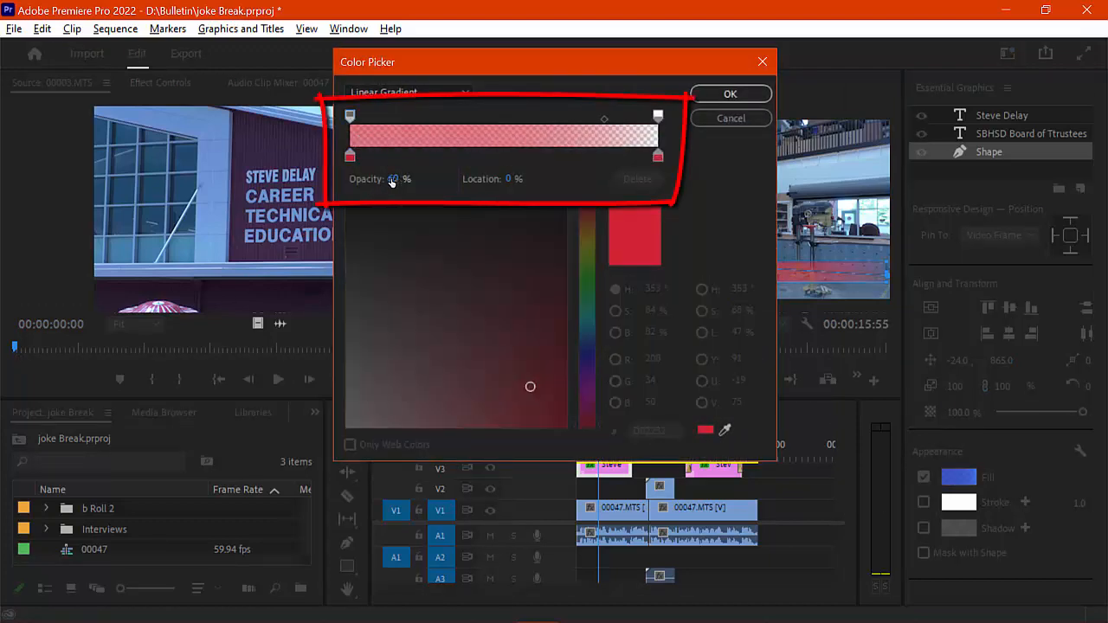
pyautogui.write('100')
pyautogui.press('Return')
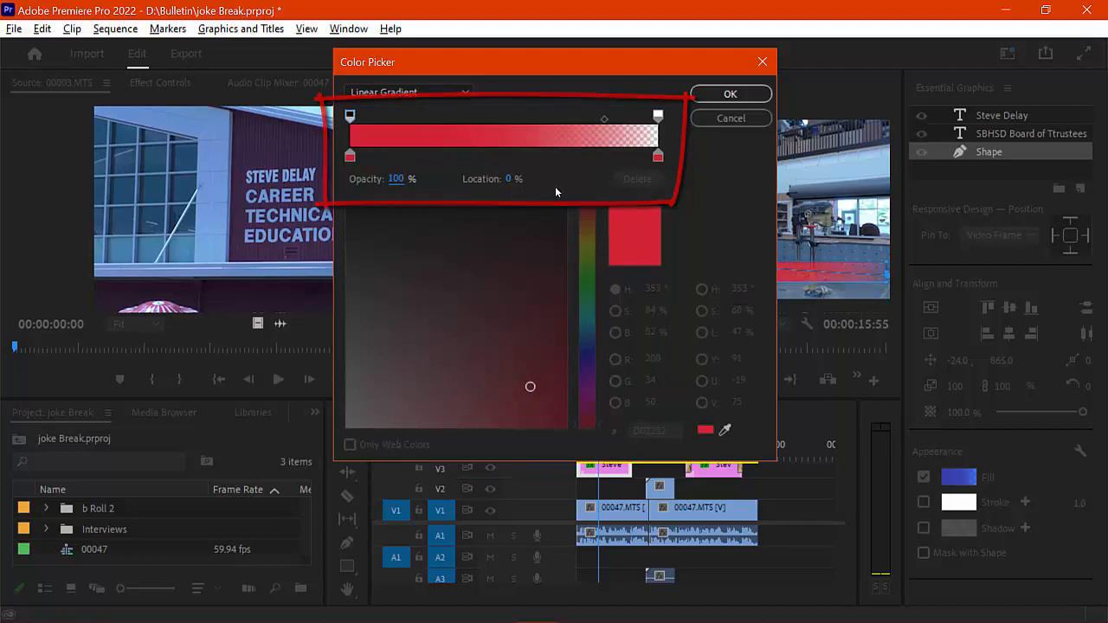
pyautogui.click(731, 94)
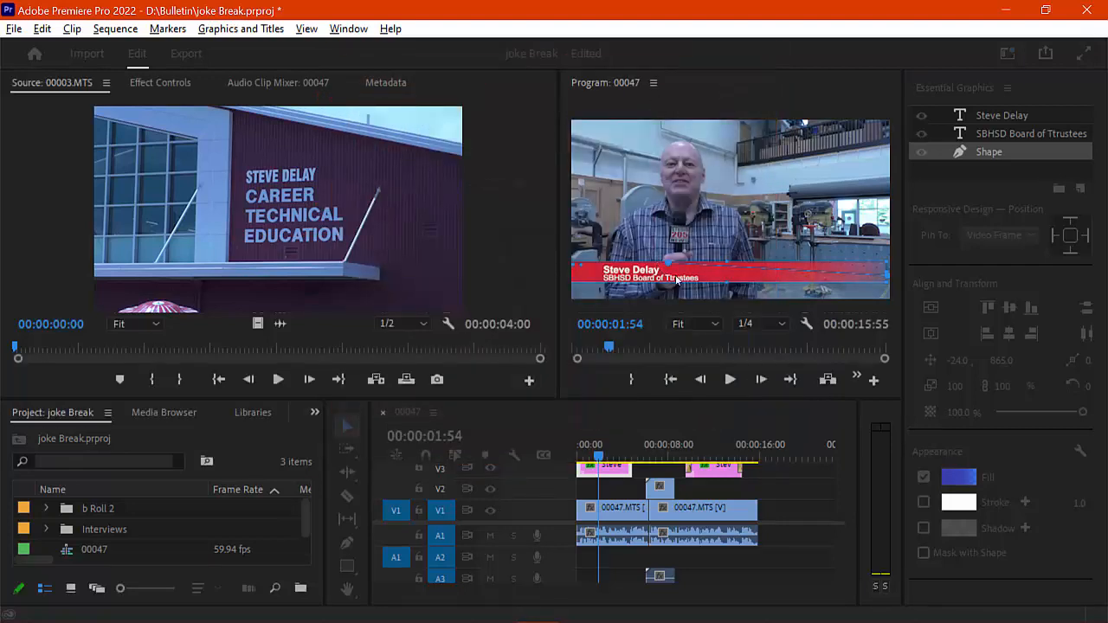
# Step: Preview the title, enlarge the timeline, and zoom so the Steve Delay clip fills its width
pyautogui.click(726, 282)
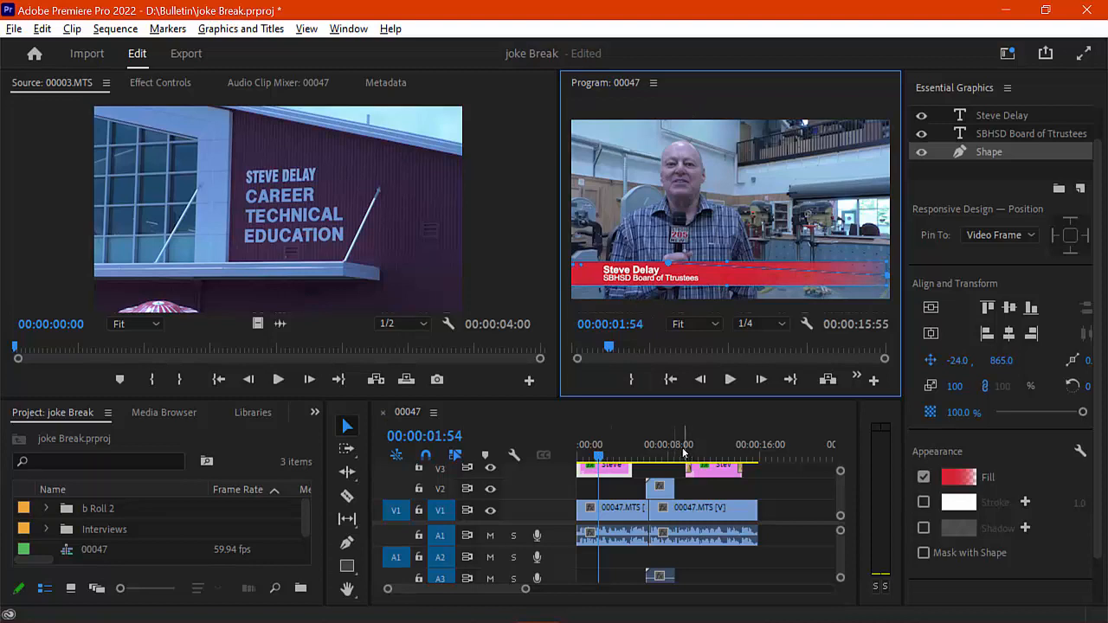
pyautogui.moveTo(684, 455); pyautogui.dragTo(727, 459)
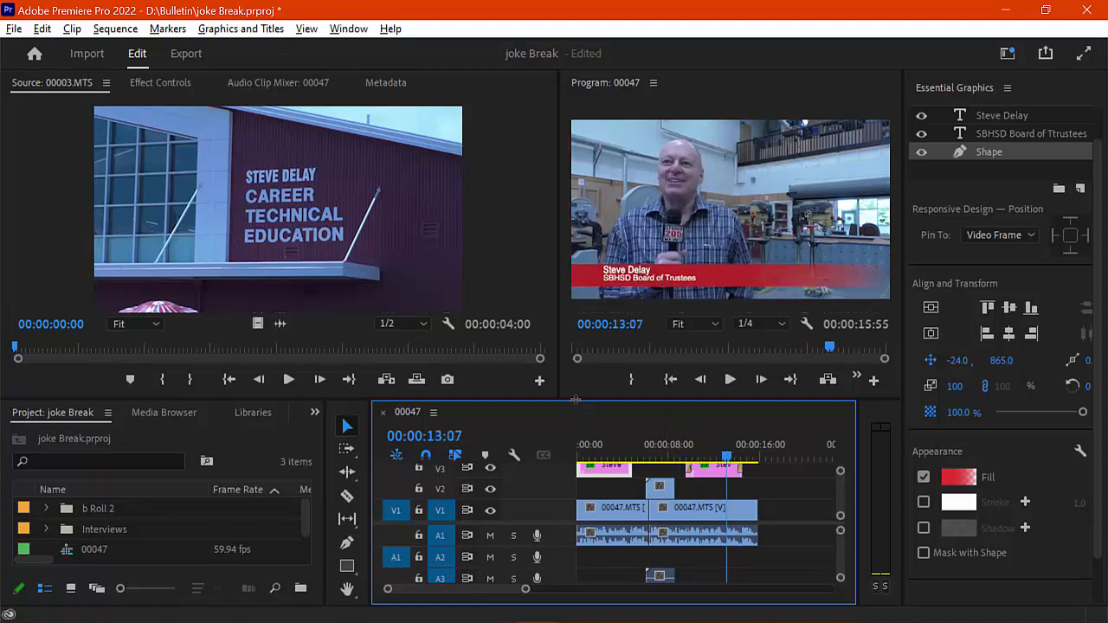
pyautogui.moveTo(576, 400); pyautogui.dragTo(576, 368)
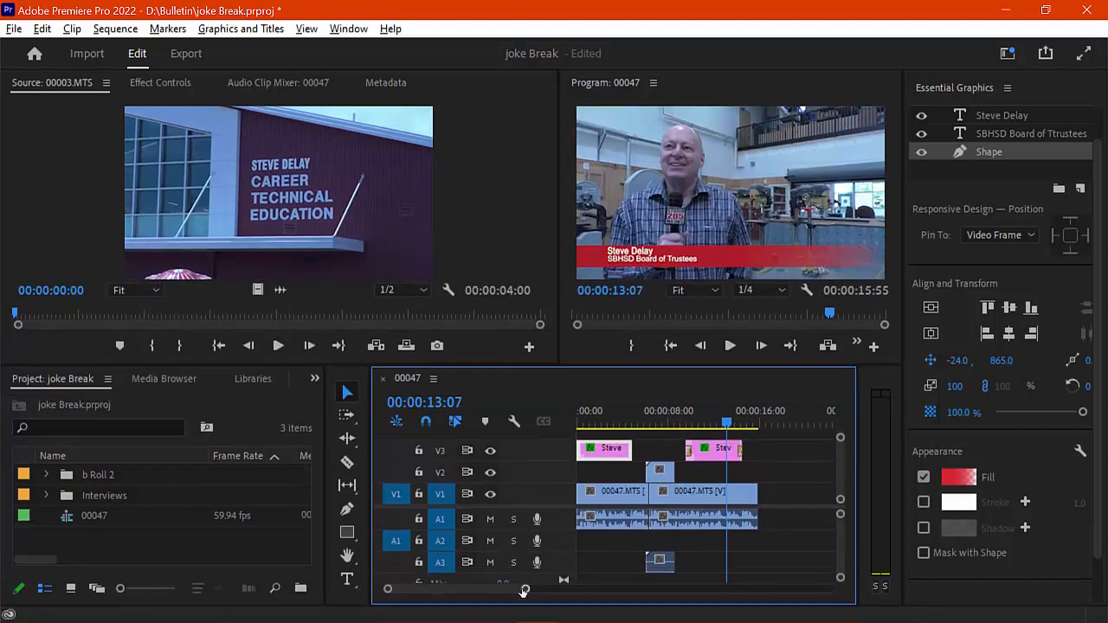
pyautogui.moveTo(525, 589)
pyautogui.mouseDown()
pyautogui.moveTo(430, 593)
pyautogui.moveTo(469, 592)
pyautogui.mouseUp()
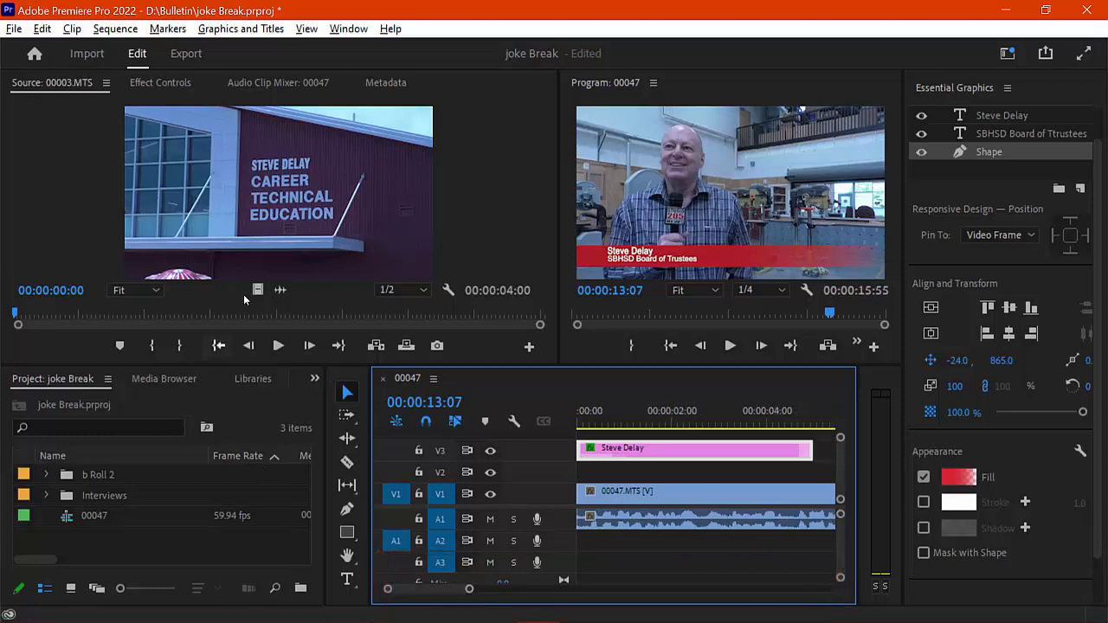
# Step: Show the Effects panel and expand Video Transitions > Wipe to reach the Wipe transition
pyautogui.click(349, 29)
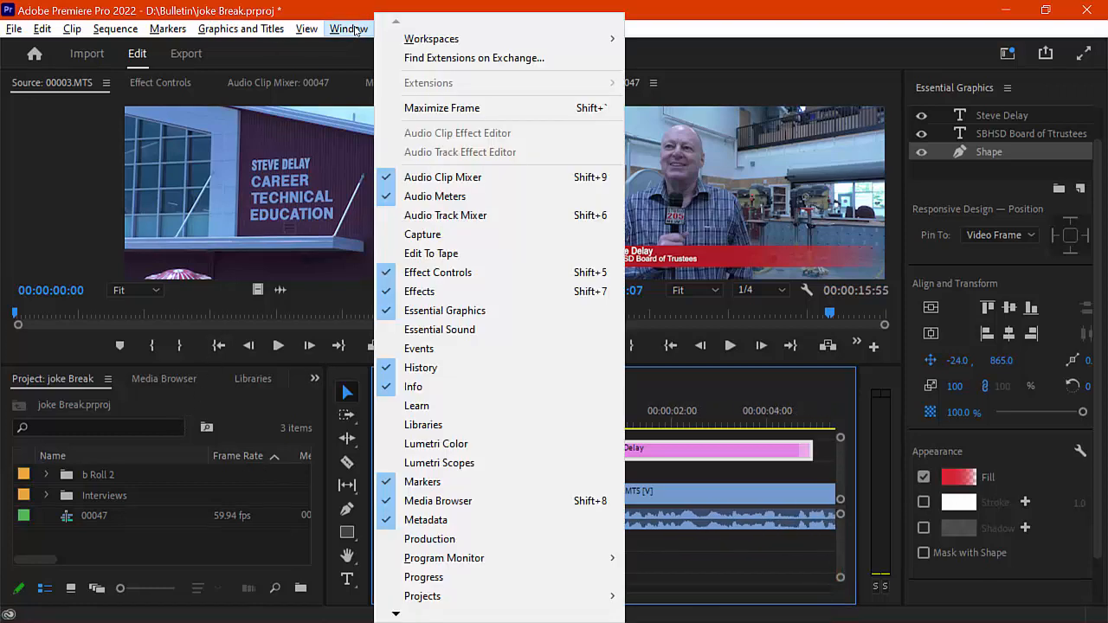
pyautogui.click(449, 300)
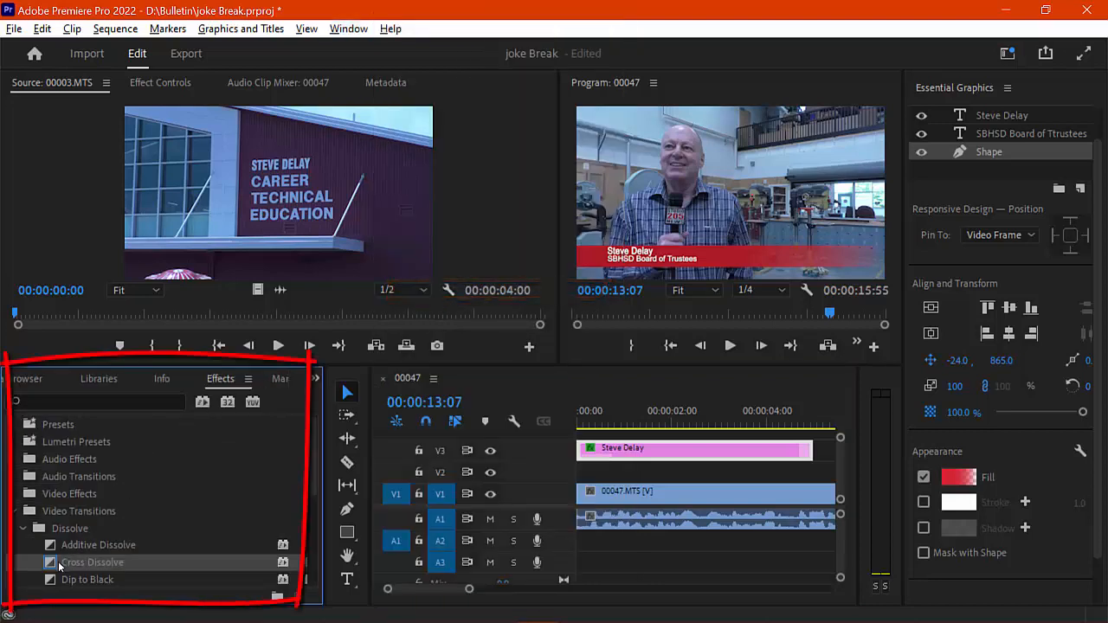
pyautogui.scroll(-4, 61, 562)
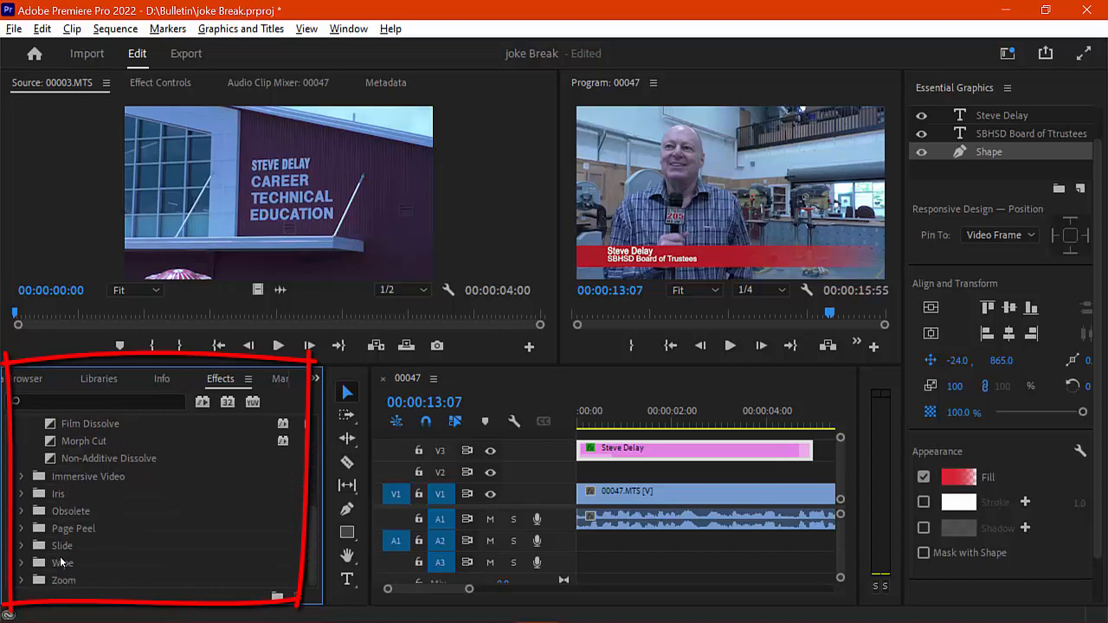
pyautogui.click(22, 563)
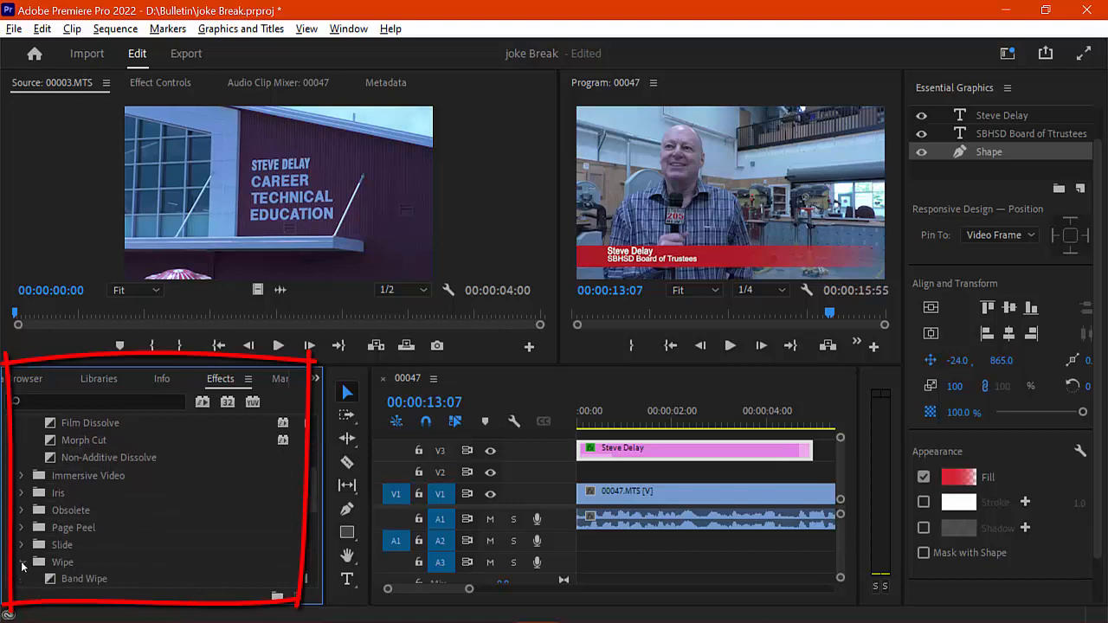
pyautogui.scroll(-1, 68, 551)
pyautogui.scroll(-4, 66, 549)
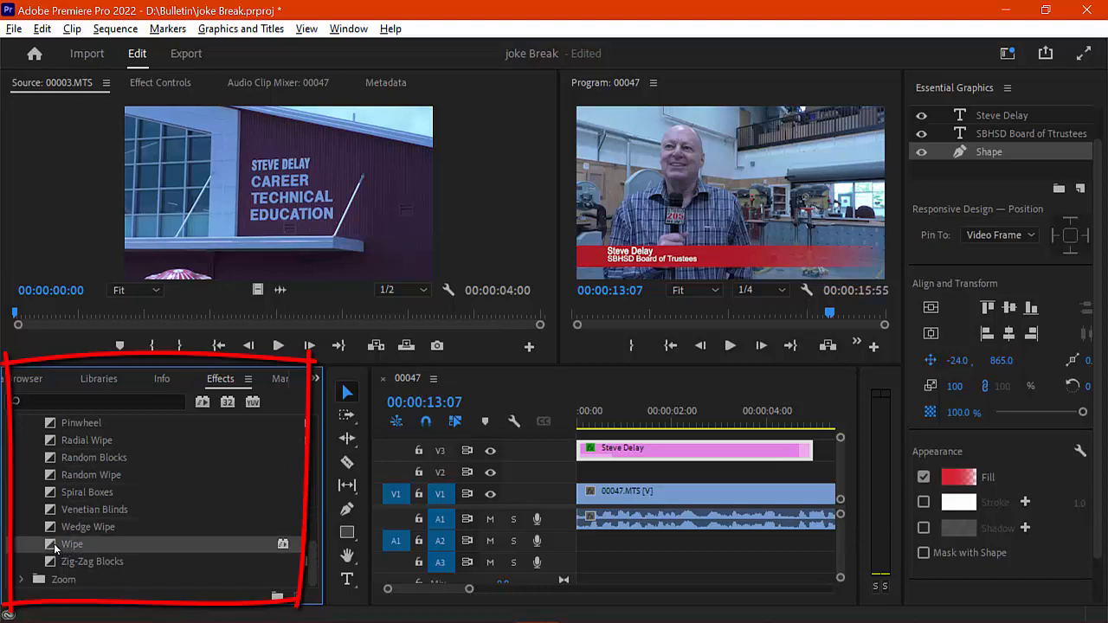
pyautogui.moveTo(53, 544); pyautogui.dragTo(585, 461)
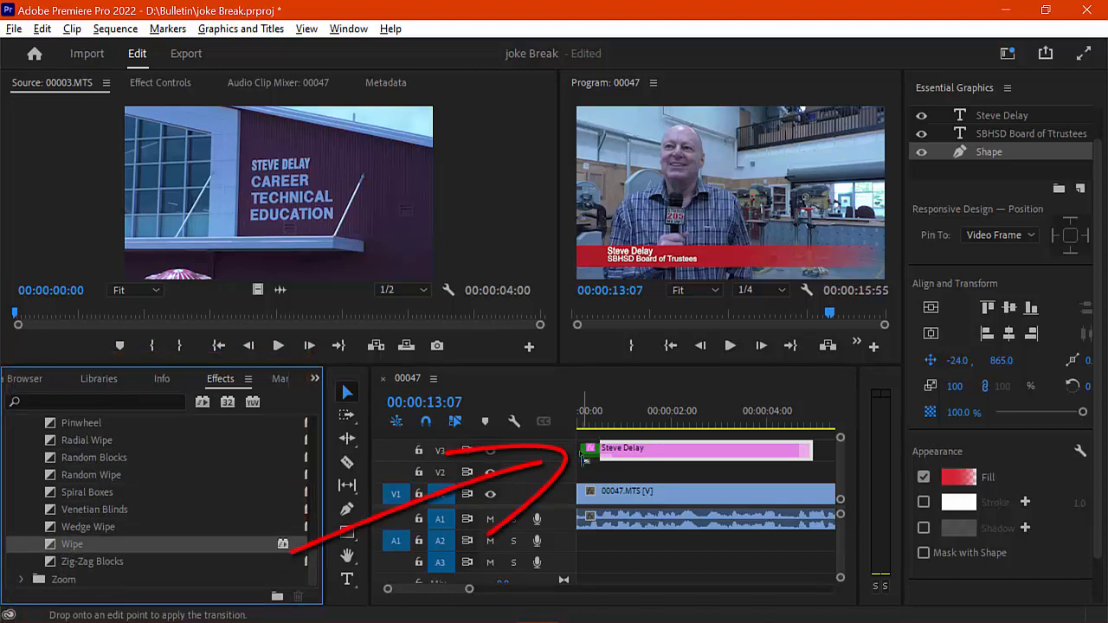
# Step: Drop the Wipe transition onto the start of the Steve Delay clip on V3
pyautogui.moveTo(586, 460)
pyautogui.mouseDown()
pyautogui.moveTo(584, 425)
pyautogui.moveTo(602, 424)
pyautogui.moveTo(579, 423)
pyautogui.moveTo(611, 423)
pyautogui.mouseUp()
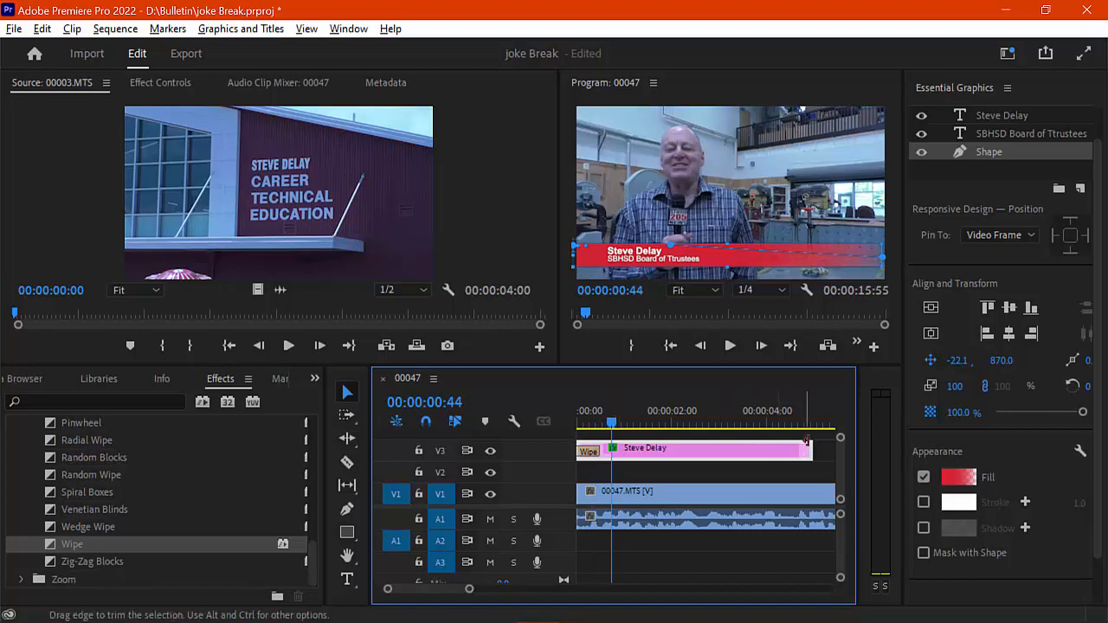
pyautogui.moveTo(807, 424); pyautogui.dragTo(801, 423)
pyautogui.scroll(3, 137, 490)
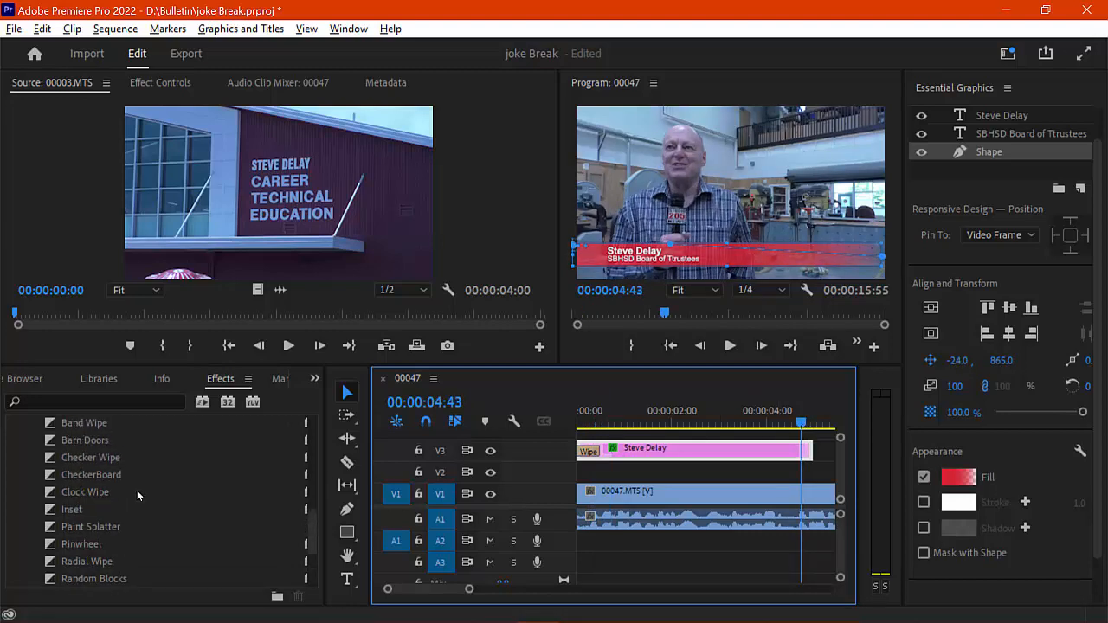
pyautogui.scroll(6, 137, 491)
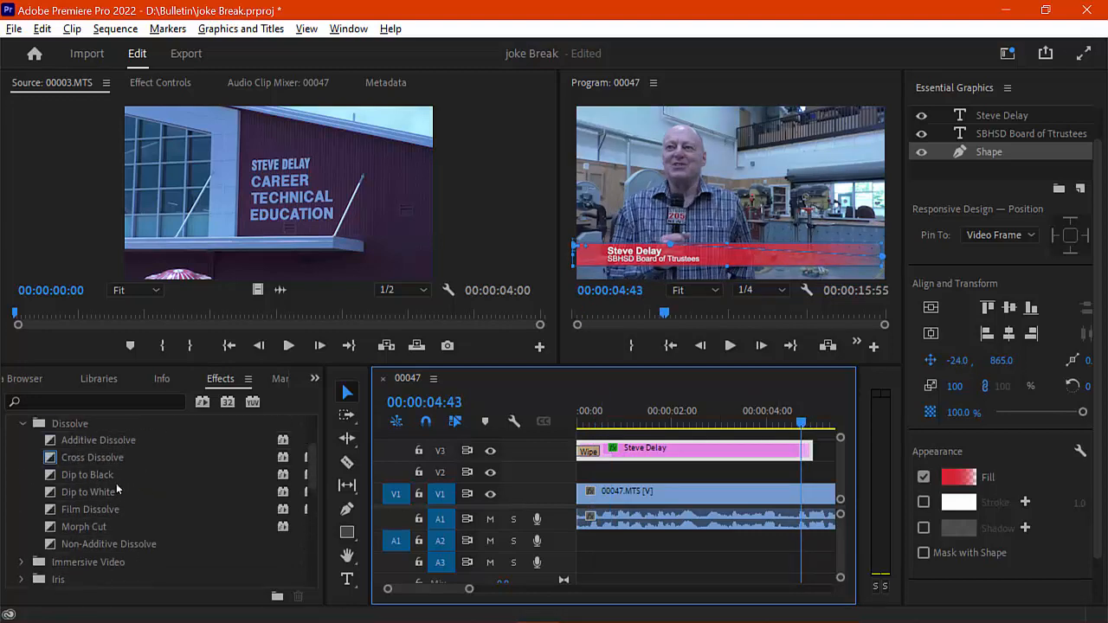
# Step: Add a Cross Dissolve to the Steve Delay clip's end, keeping its 00:00:00:30 duration
pyautogui.moveTo(61, 457); pyautogui.dragTo(736, 452)
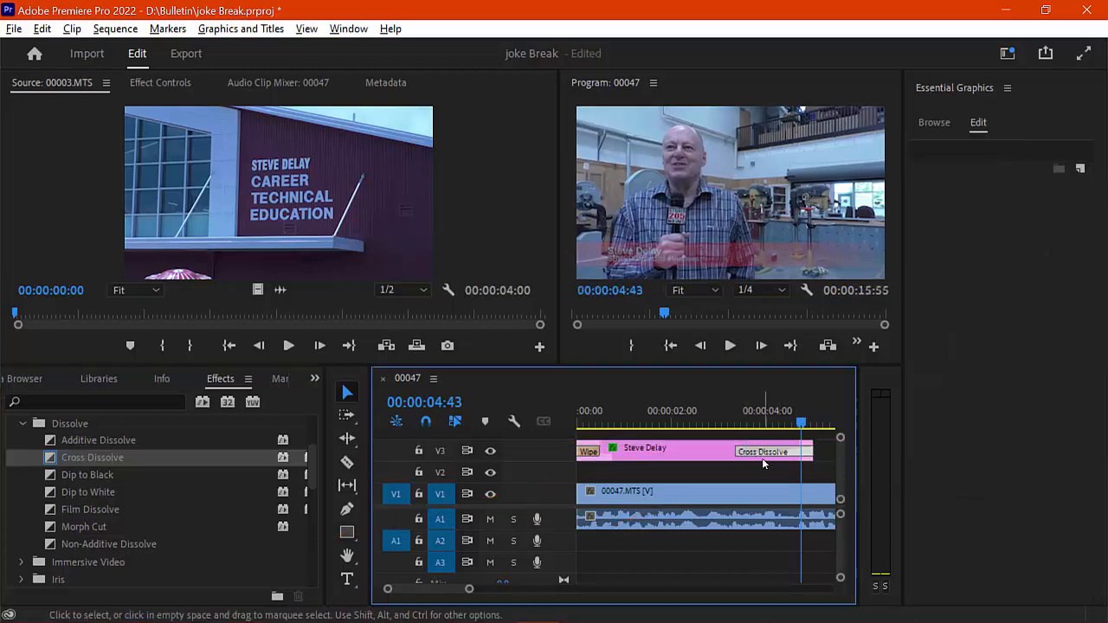
pyautogui.hotkey('ctrl', 'z')
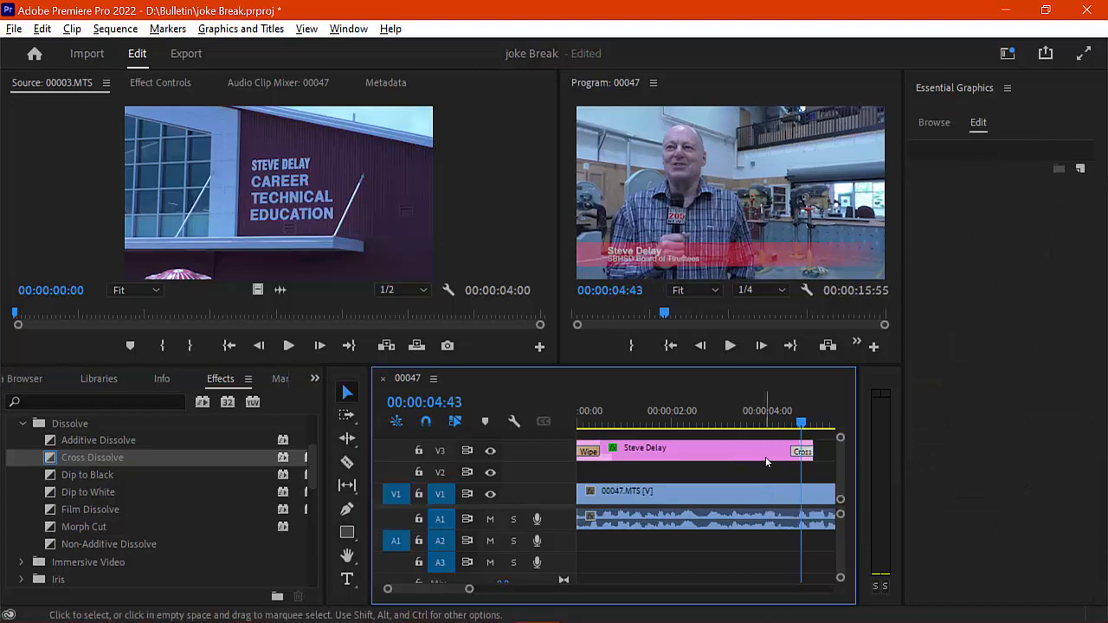
pyautogui.rightClick(807, 454)
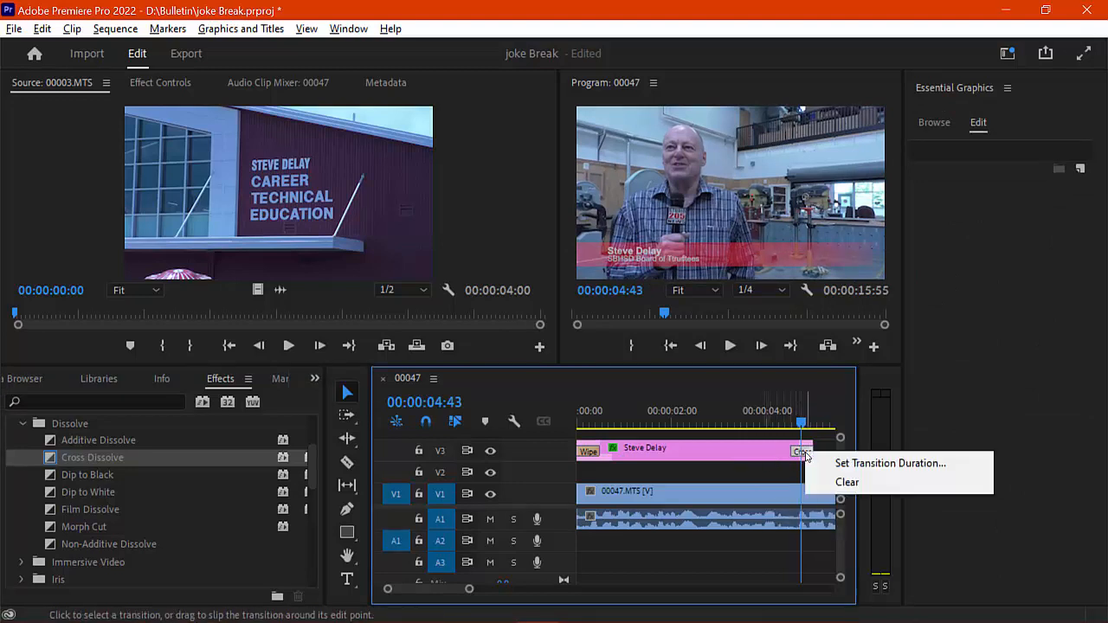
pyautogui.click(875, 464)
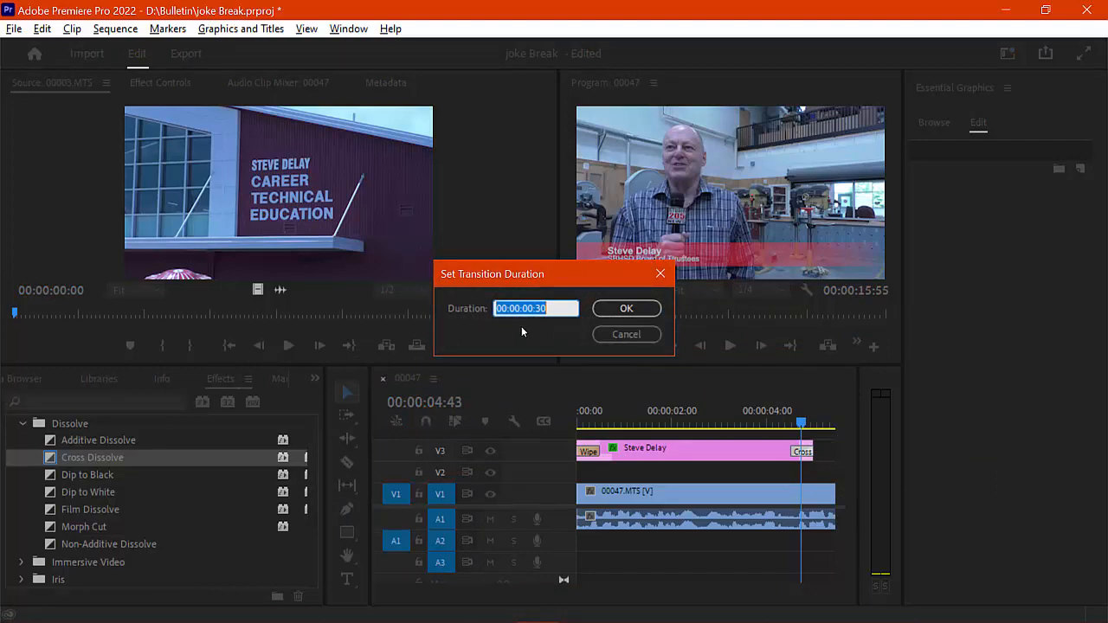
pyautogui.click(620, 338)
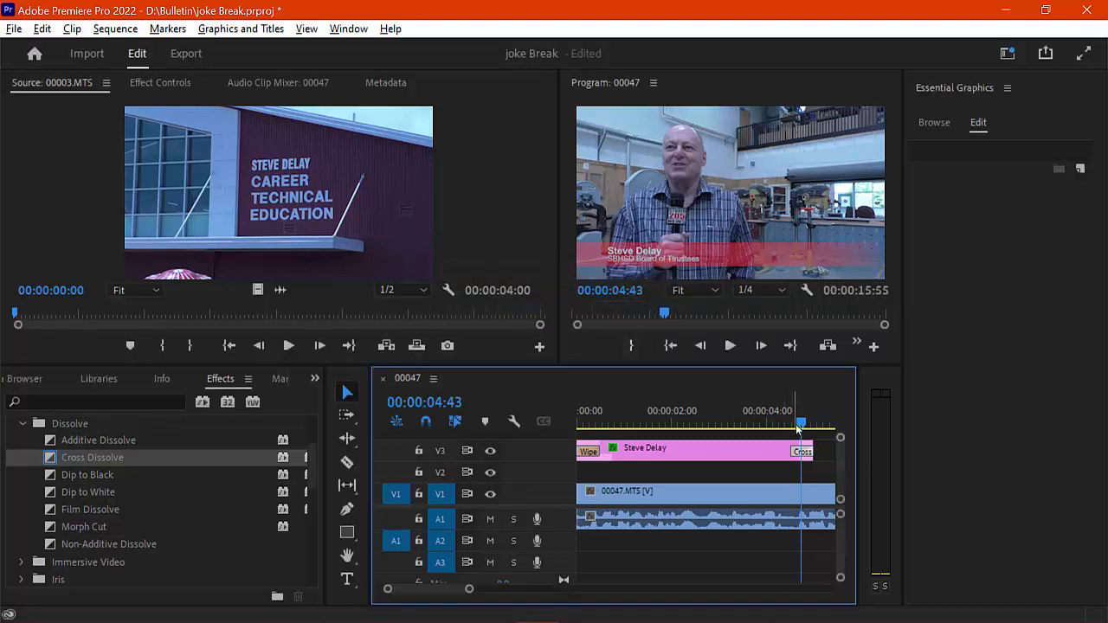
pyautogui.moveTo(796, 426); pyautogui.dragTo(592, 432)
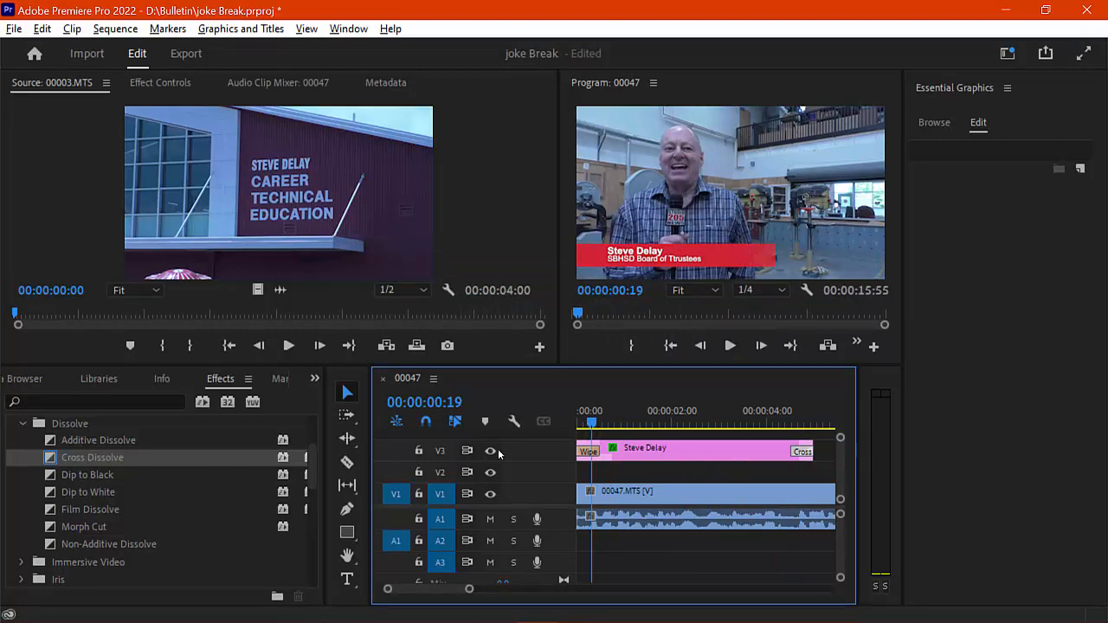
pyautogui.moveTo(300, 616)
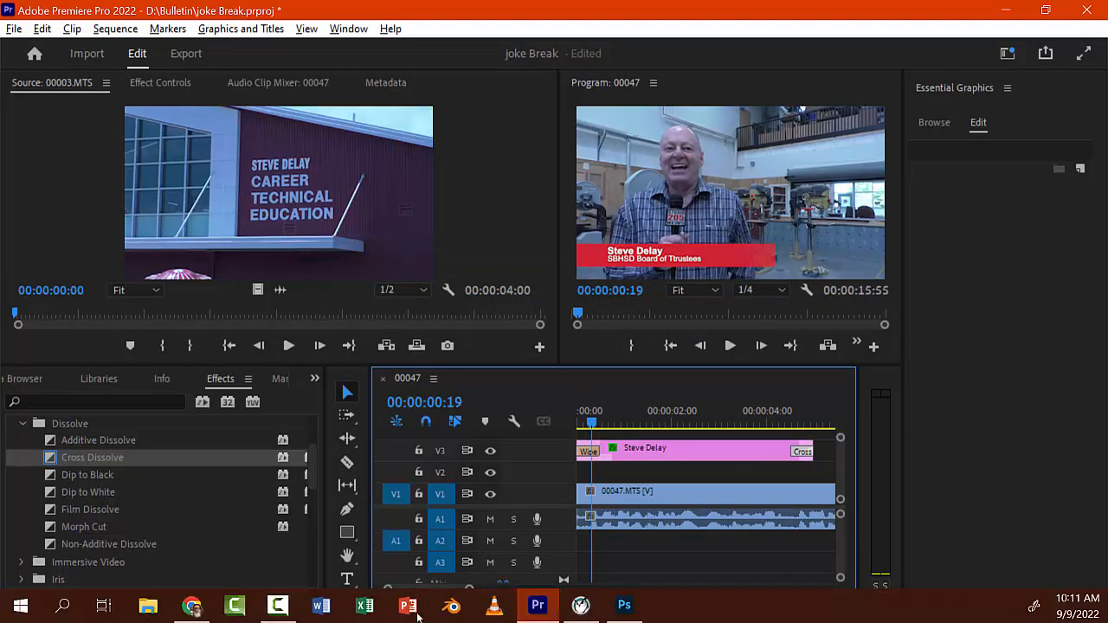